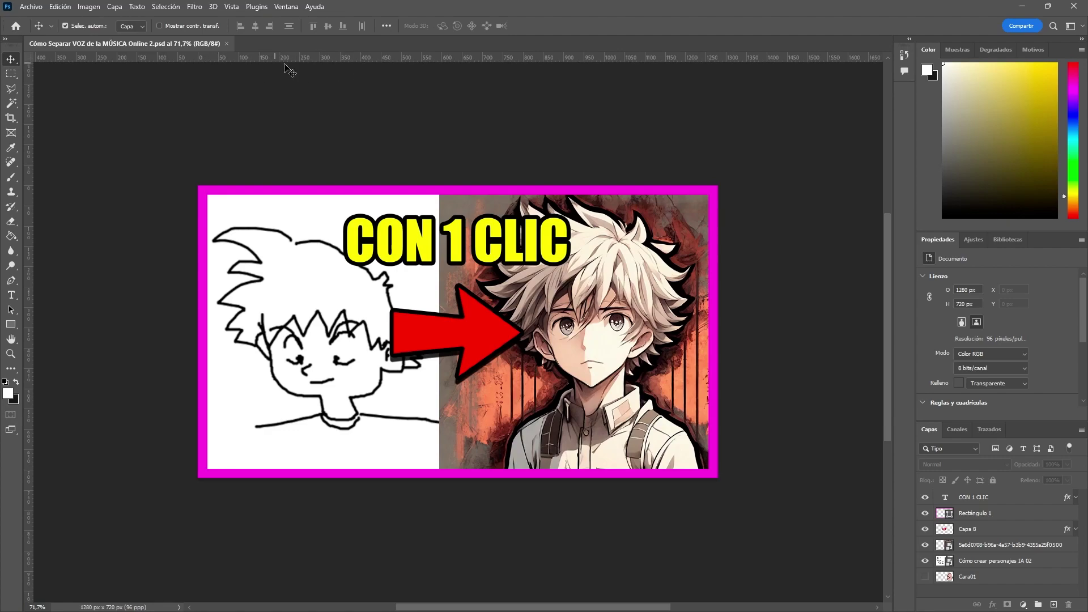
Switch Photoshop to the Pintura (Painting) workspace from the Window menu's workspace list.
left_click(288, 8)
mouse_move(310, 32)
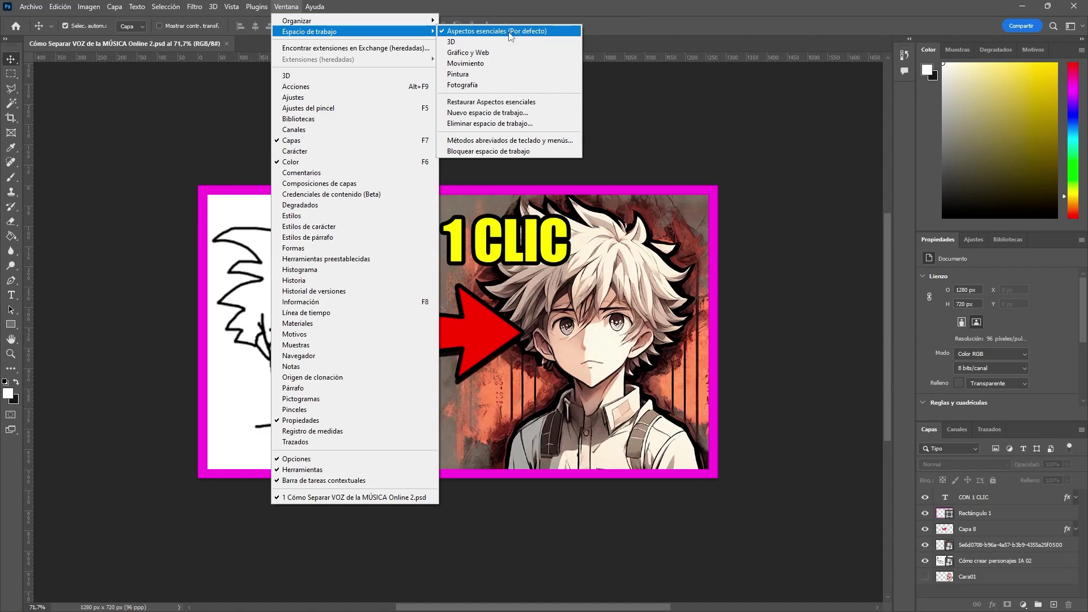
left_click(500, 76)
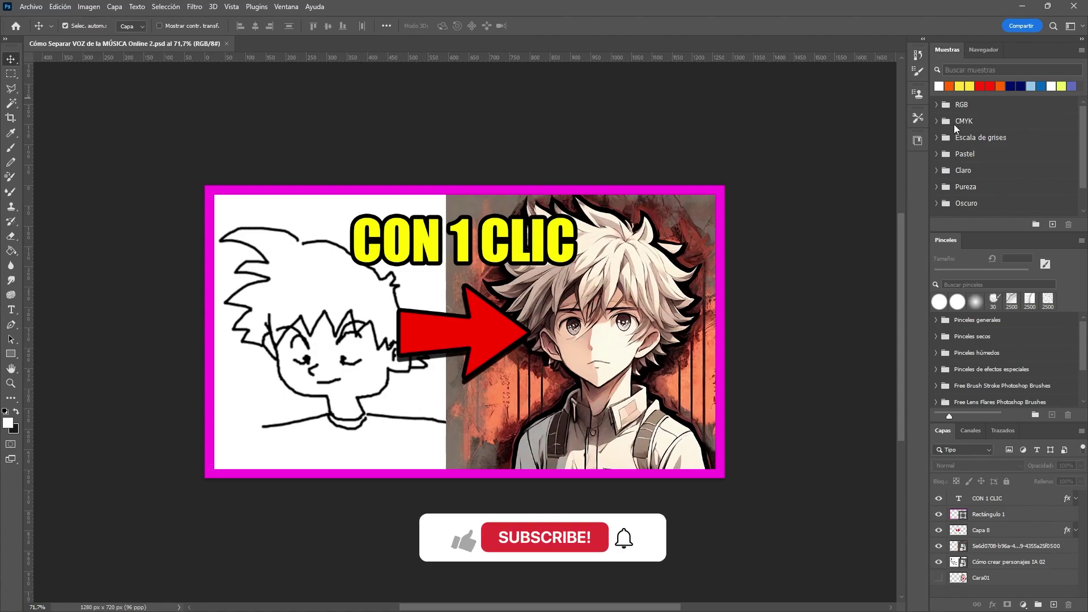
Show the Navegador preview, zoom into the upper-right artwork and pan down to the character's face.
left_click(979, 53)
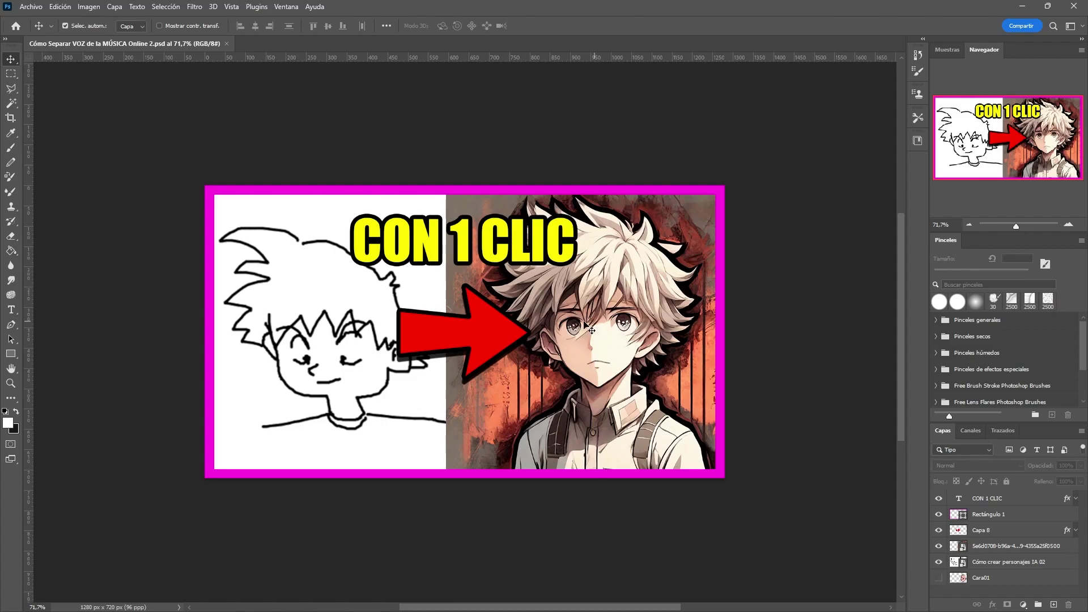
key("z")
left_click_drag(626, 237, 714, 232)
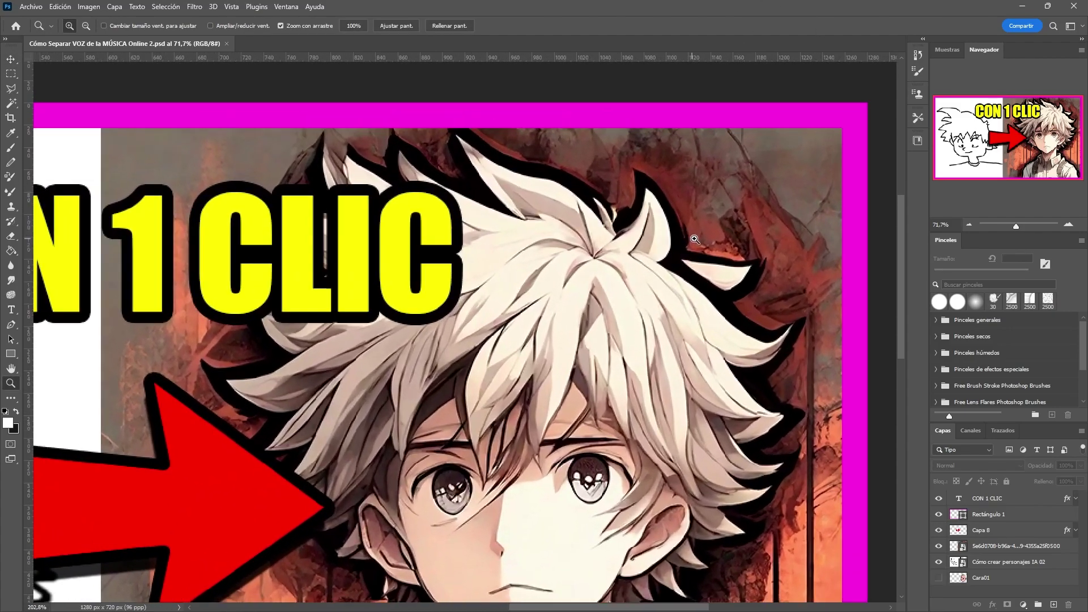
key("v")
scroll(645, 280, "down", 2)
scroll(645, 281, "down", 1)
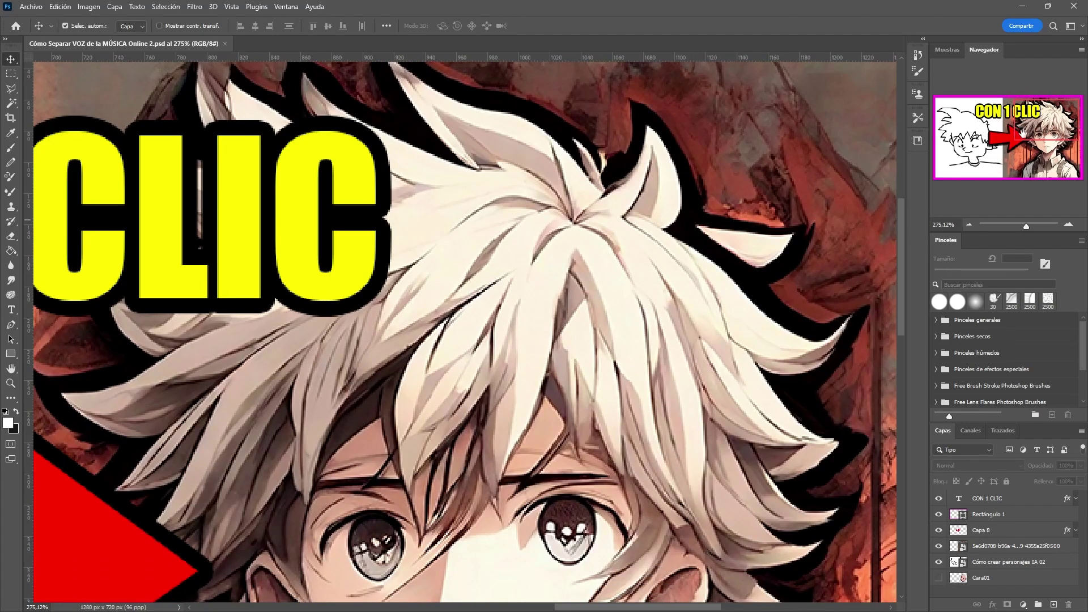
mouse_move(1047, 123)
left_mouse_down()
mouse_move(1048, 159)
mouse_move(1037, 117)
mouse_move(1040, 160)
mouse_move(1051, 132)
left_mouse_up()
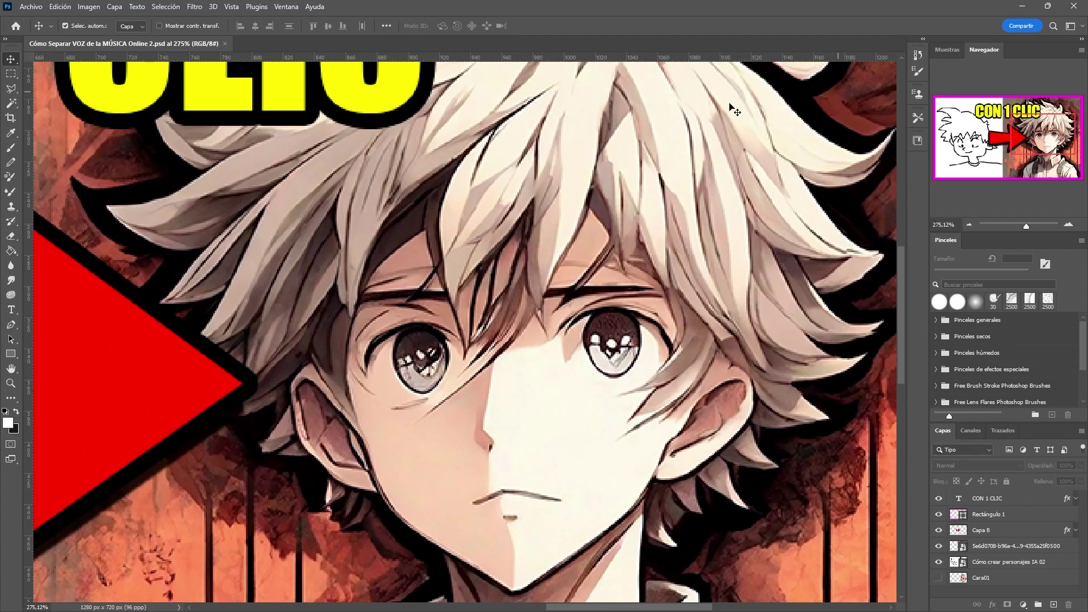
scroll(466, 338, "down", 3)
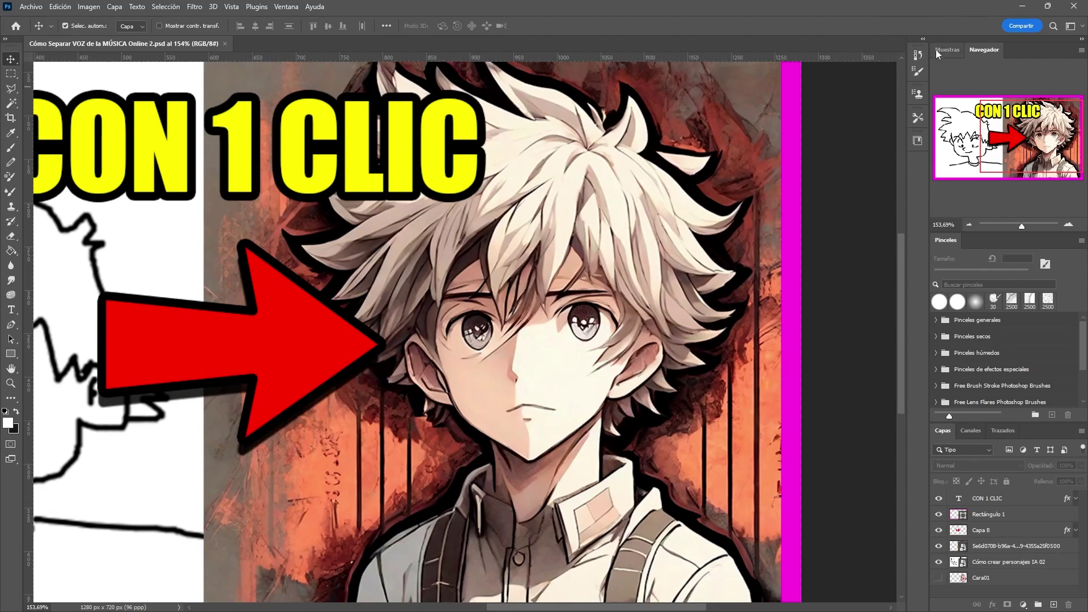
Cycle the Muestras, Navegador and Historia panels, then collapse Historia into the icon dock as a flyout.
mouse_move(920, 58)
left_mouse_down()
mouse_move(961, 68)
mouse_move(1028, 52)
left_mouse_up()
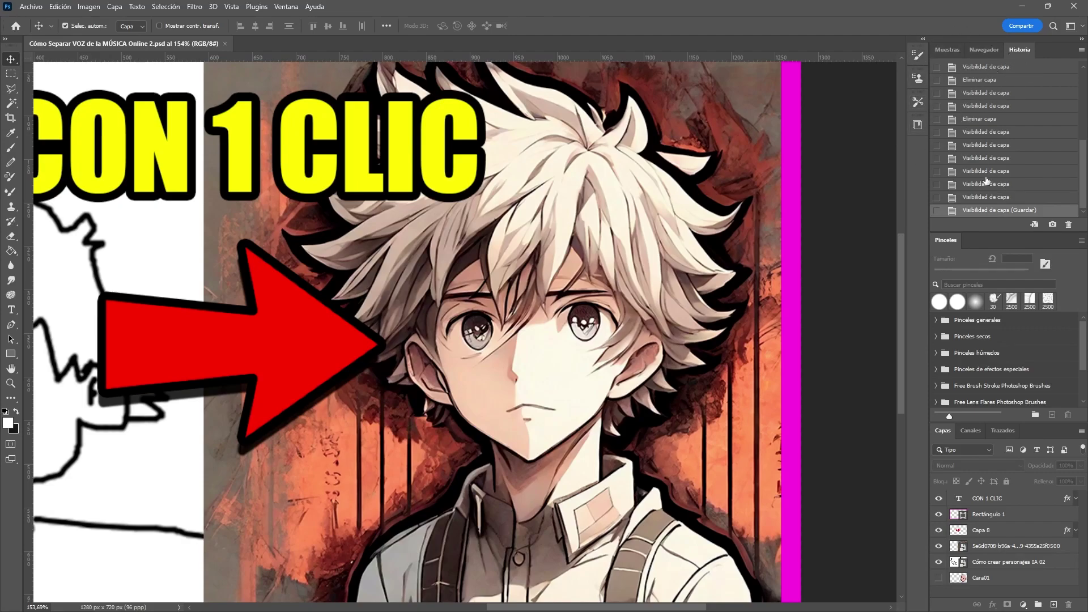
left_click(949, 51)
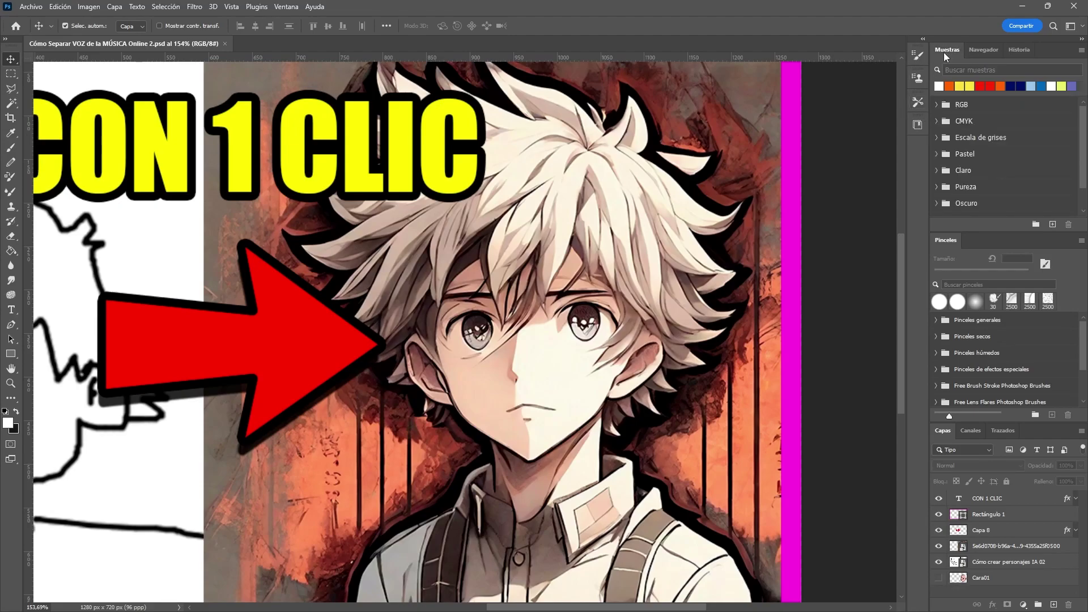
left_click(978, 48)
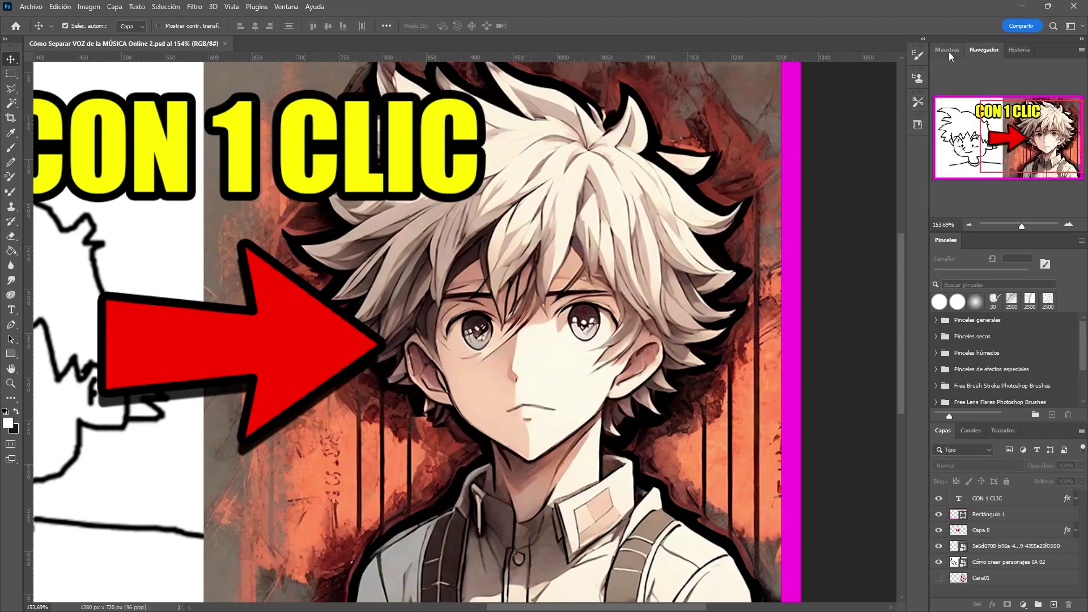
left_click(1018, 49)
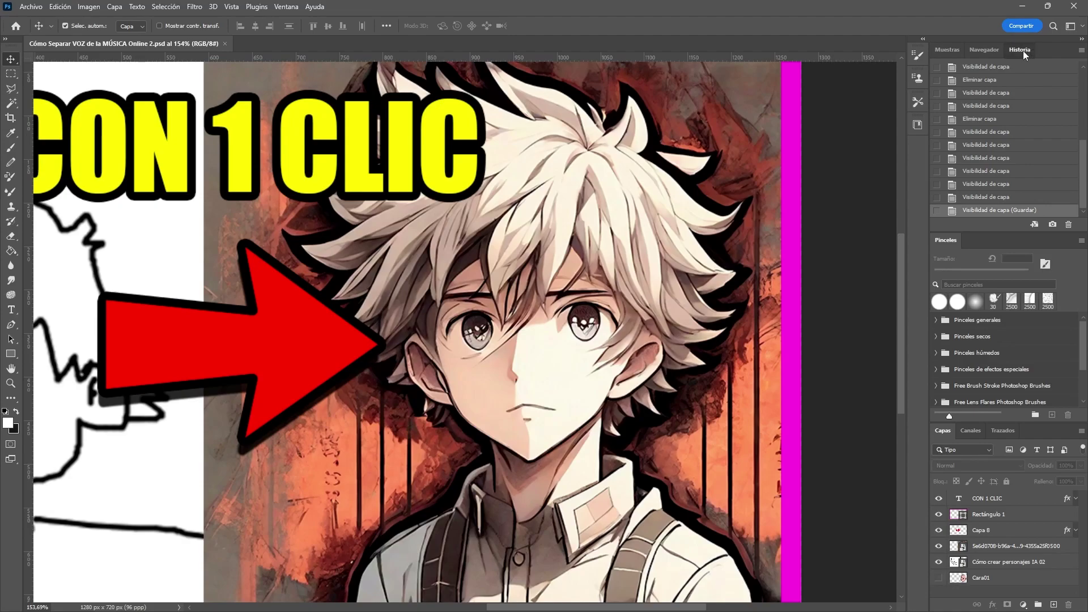
left_click_drag(1022, 50, 919, 55)
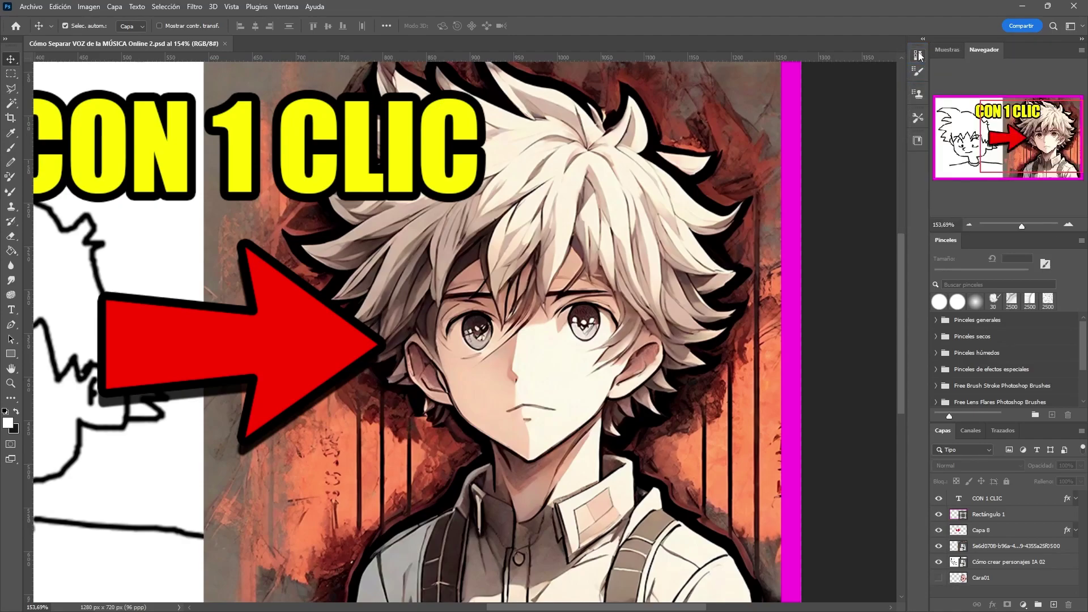
left_click(918, 55)
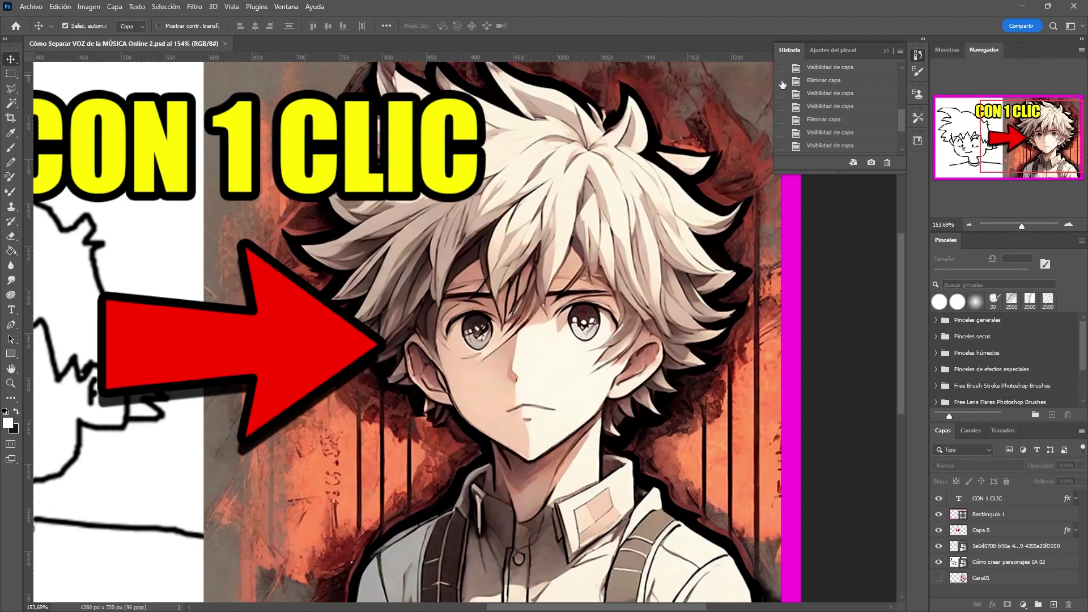
Jump to the Eliminar capa history state, then undo it to restore the full artwork.
left_click(815, 84)
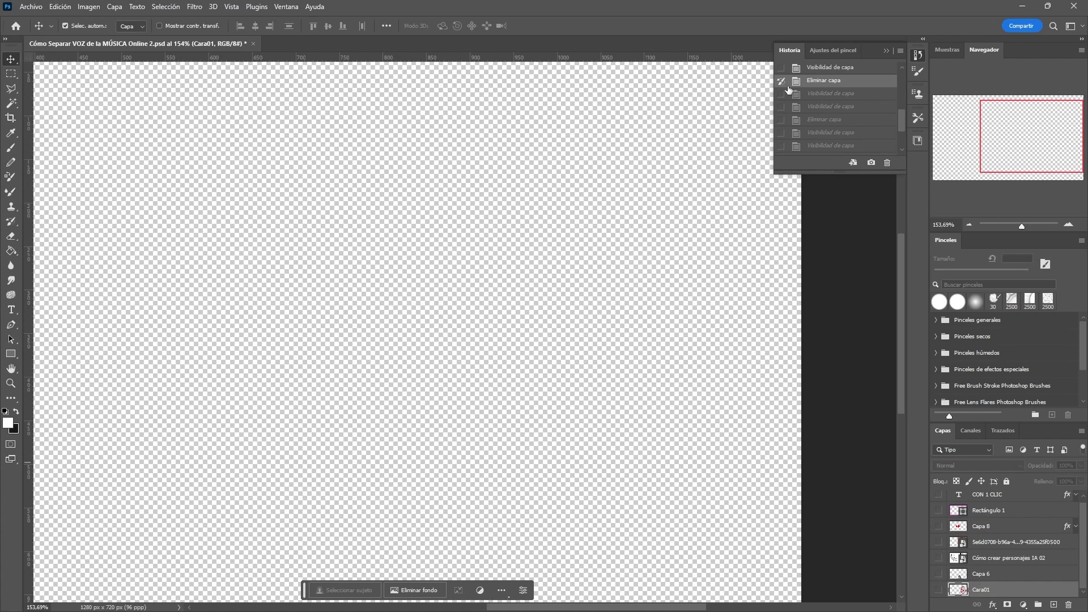
left_click(781, 68)
key("ctrl+z")
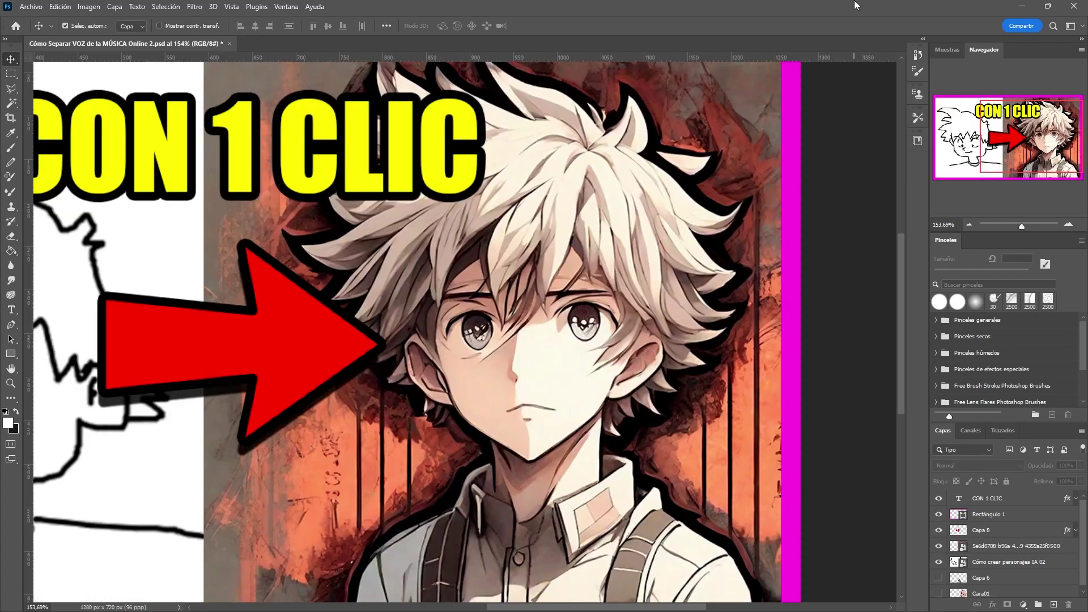
Dock the Historia panel back as a tab beside Muestras and Navegador.
left_click_drag(918, 55, 998, 56)
scroll(624, 181, "down", 3)
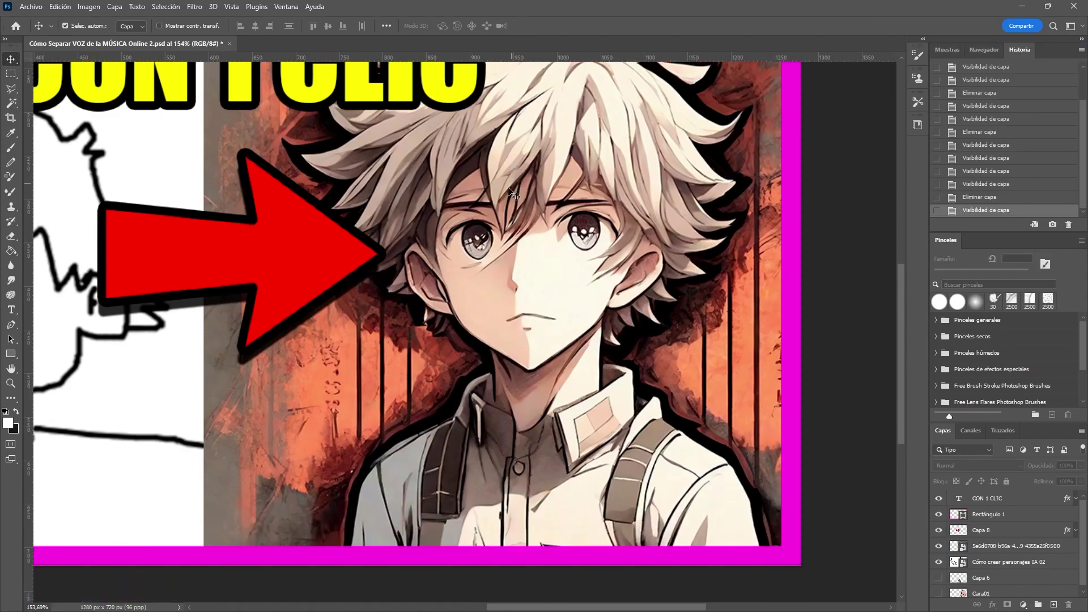
scroll(564, 231, "up", 3)
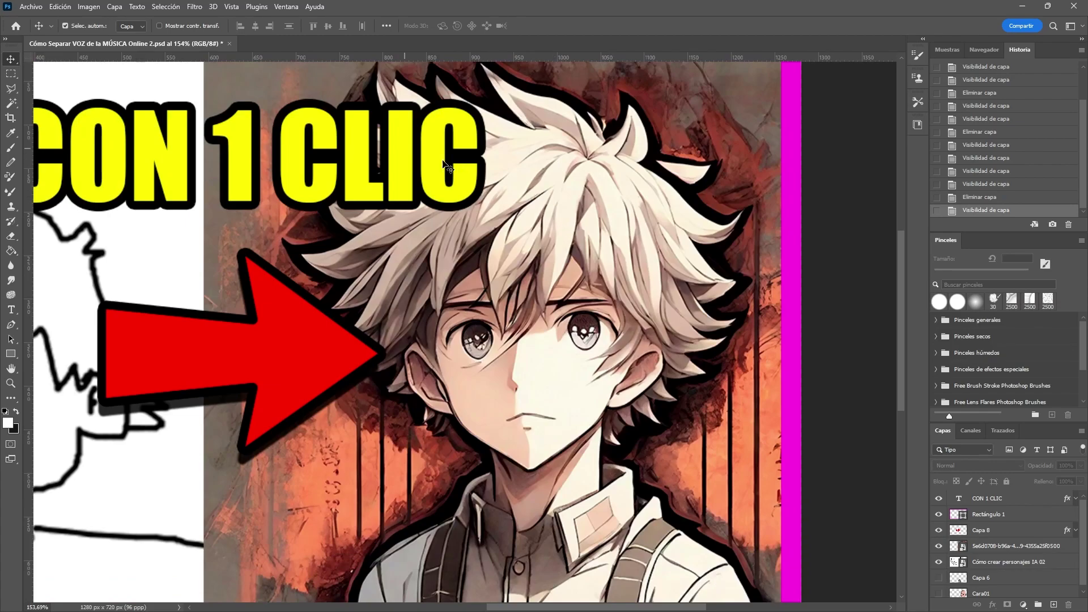
Start a new custom workspace from Ventana > Espacio de trabajo and name it 'Profesor Saitama Pintura'.
left_click(294, 8)
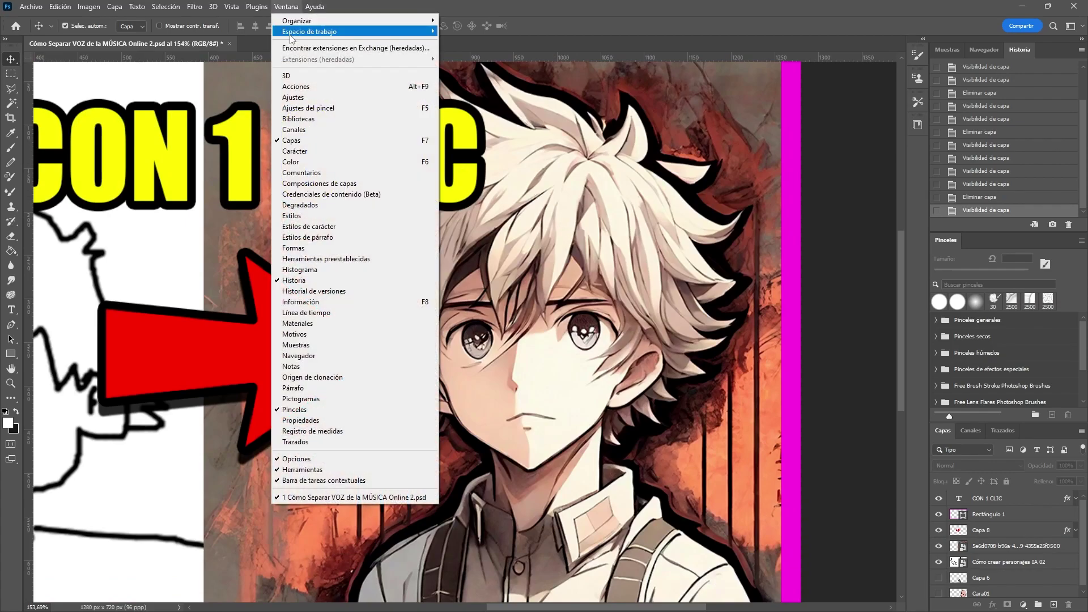
mouse_move(309, 32)
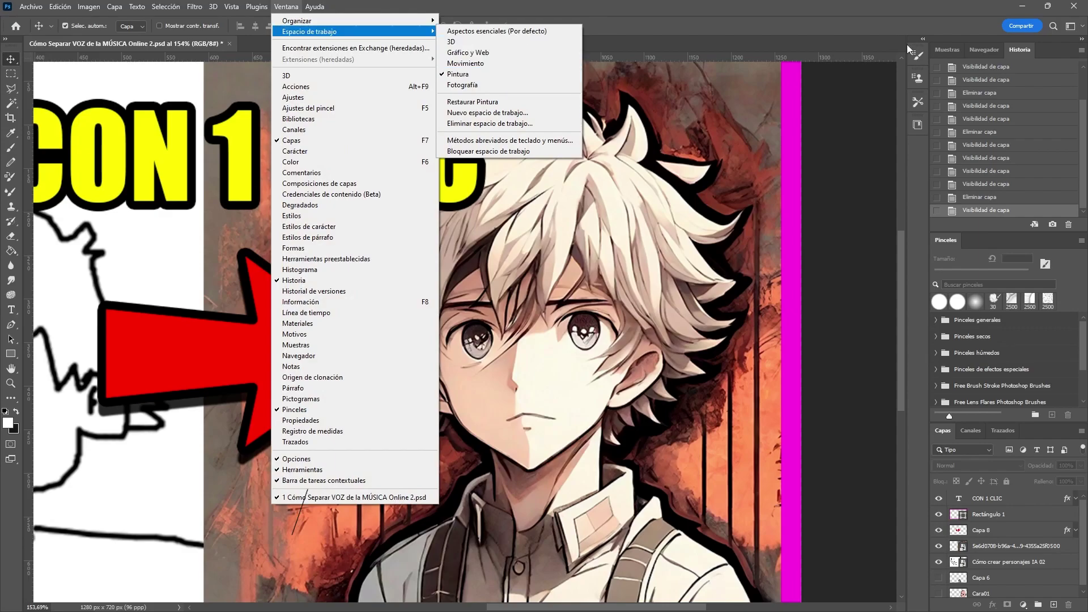
left_click(849, 7)
left_click(287, 6)
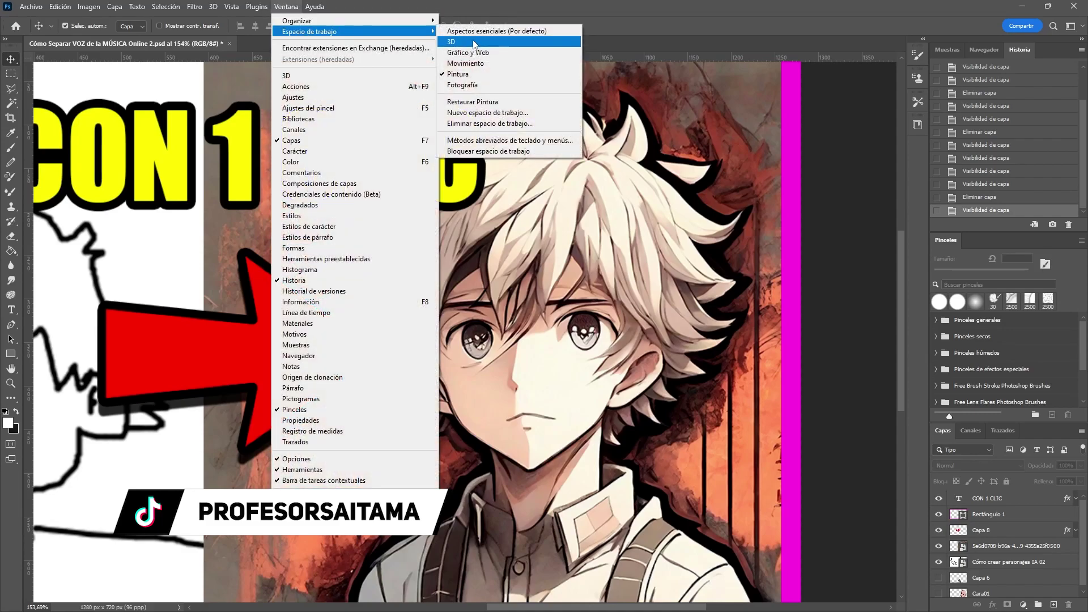
left_click(456, 112)
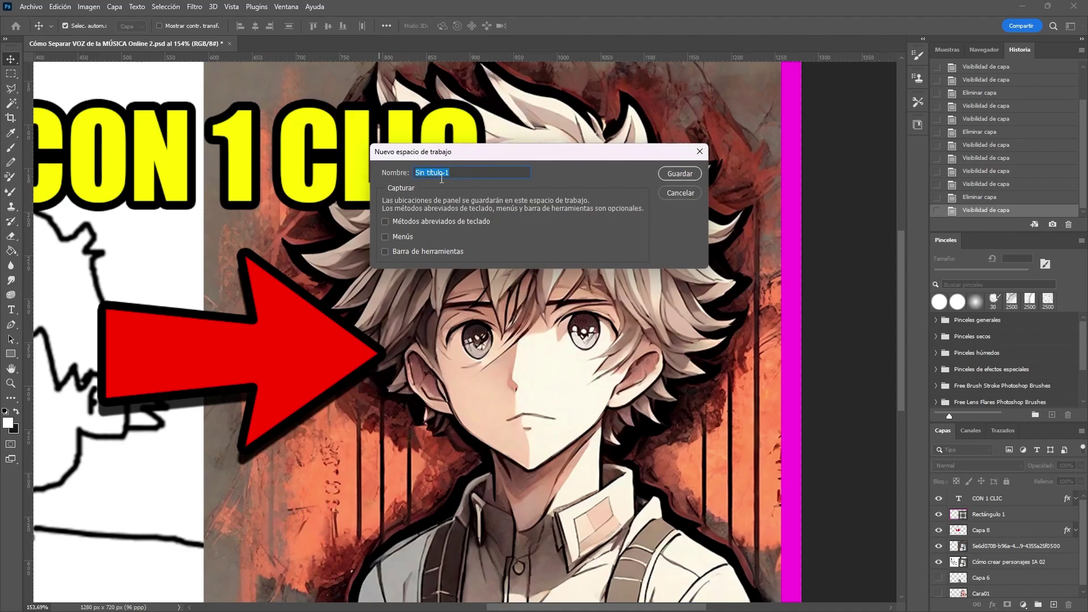
type("Profesor Saitama Pintura")
Save the 'Profesor Saitama Pintura' workspace, load it from the workspace list, and reposition the canvas.
left_click(685, 174)
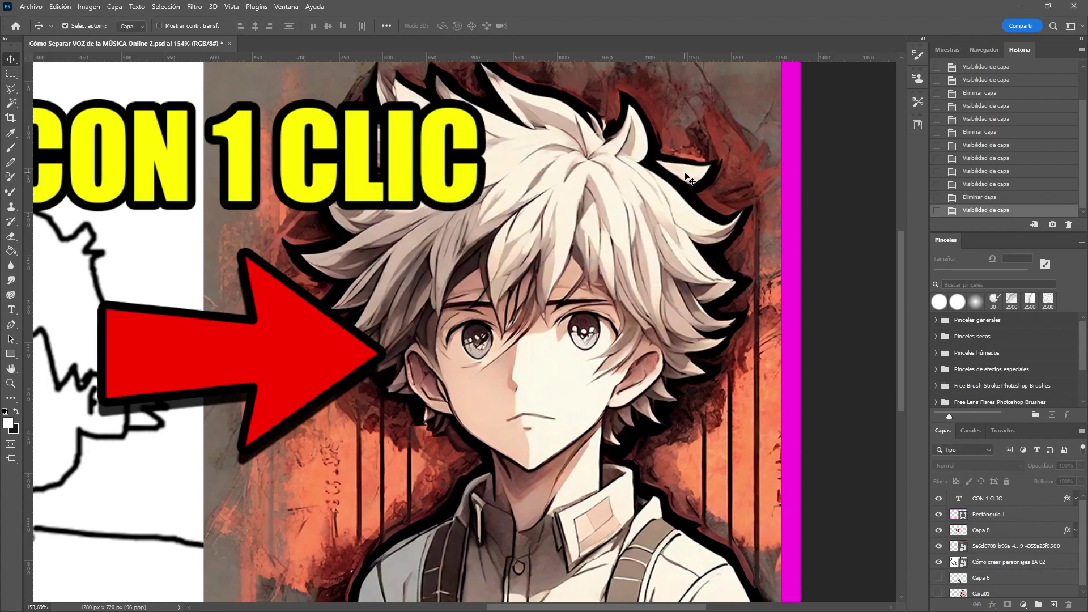
left_click(285, 6)
mouse_move(310, 31)
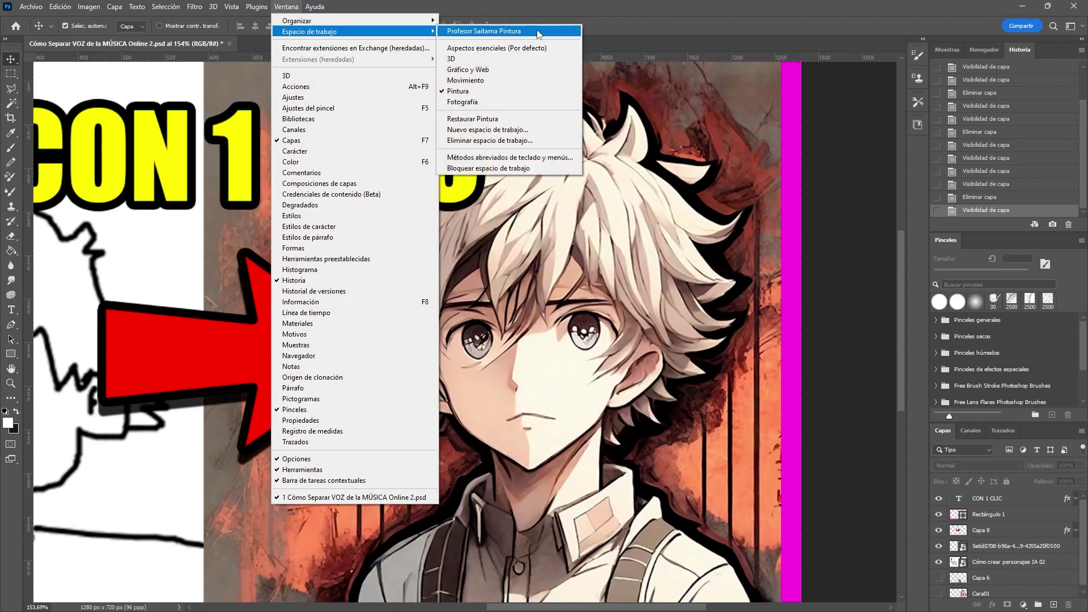
left_click(537, 33)
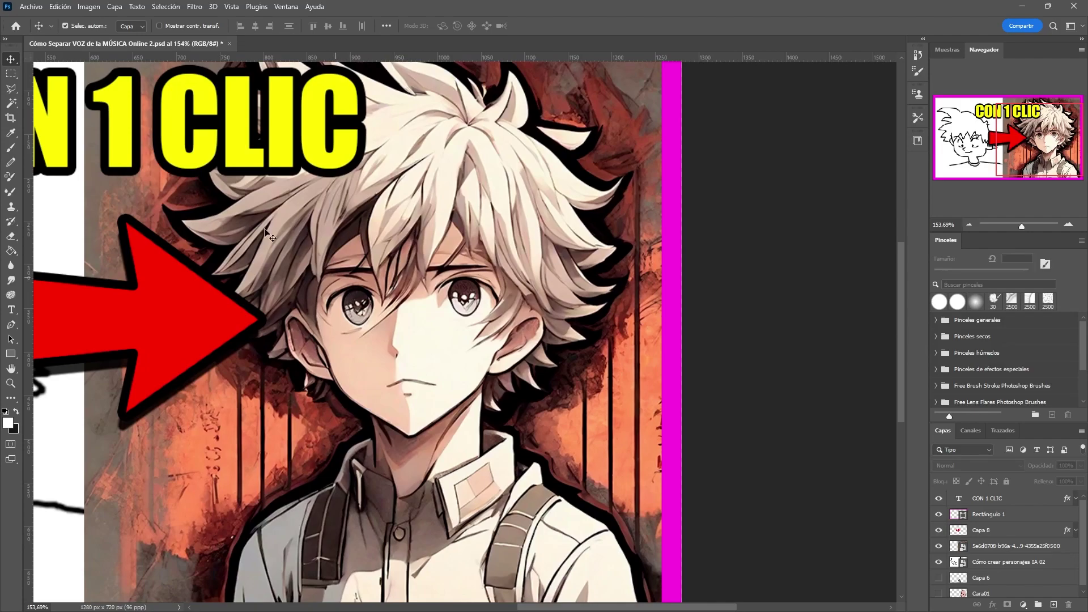
scroll(357, 303, "left", 3)
scroll(370, 335, "down", 1)
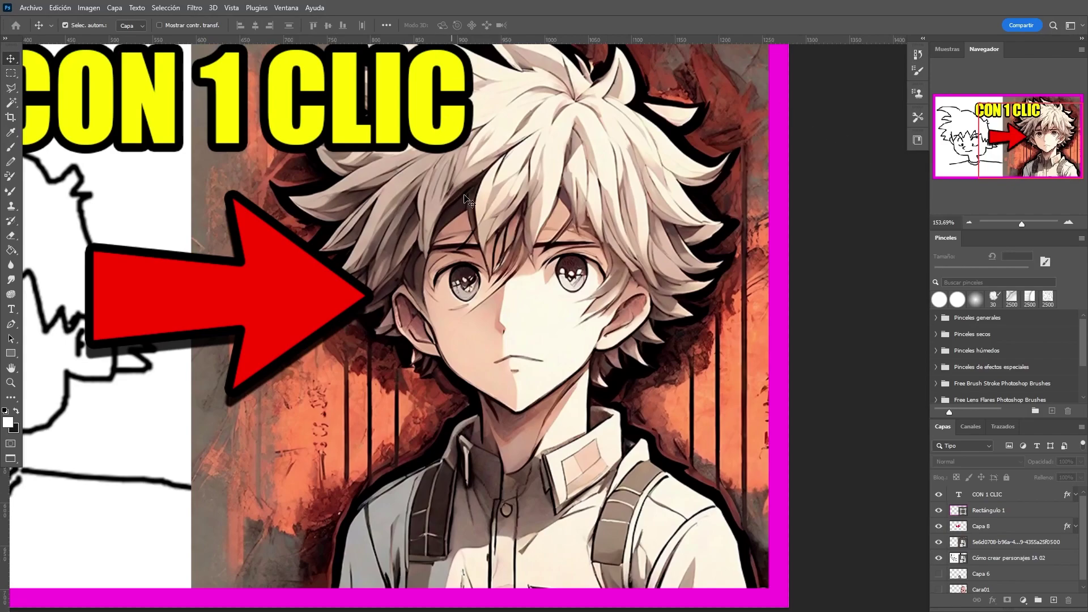
mouse_move(438, 226)
left_mouse_down()
mouse_move(552, 253)
mouse_move(487, 250)
left_mouse_up()
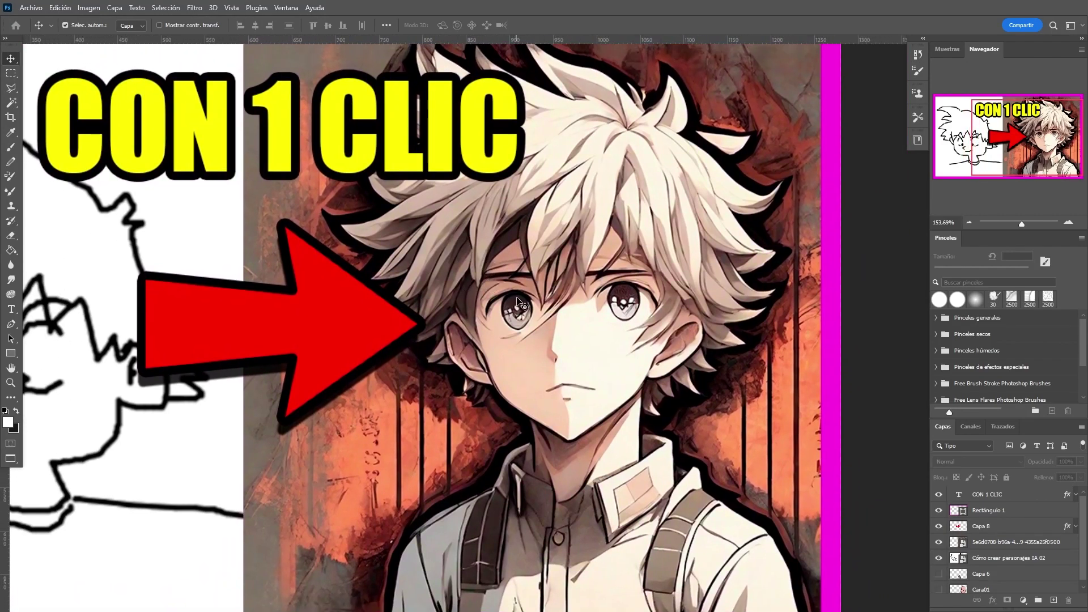
key("f")
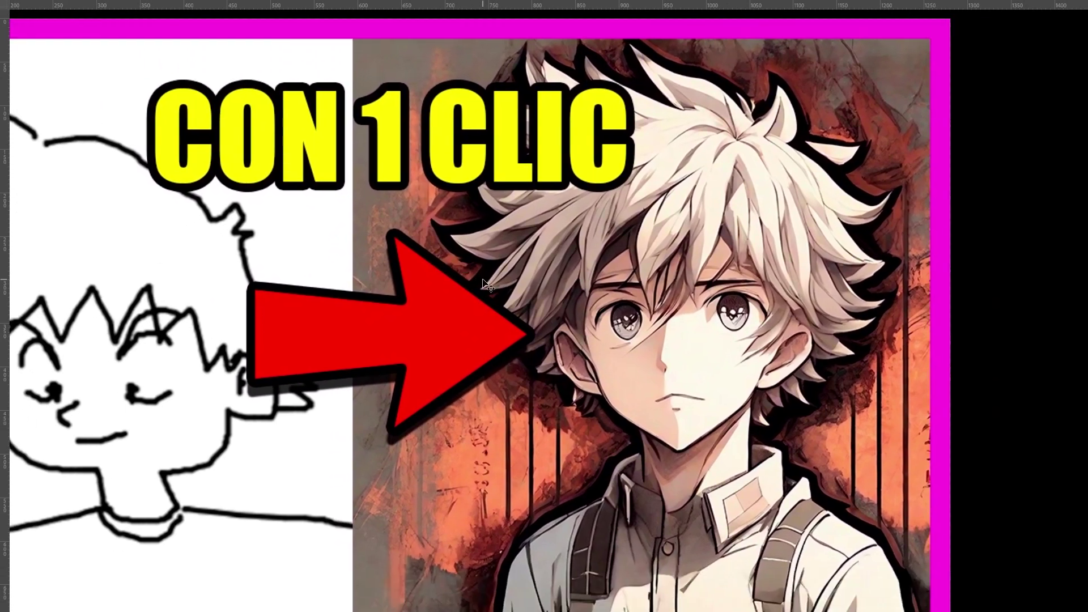
key("f")
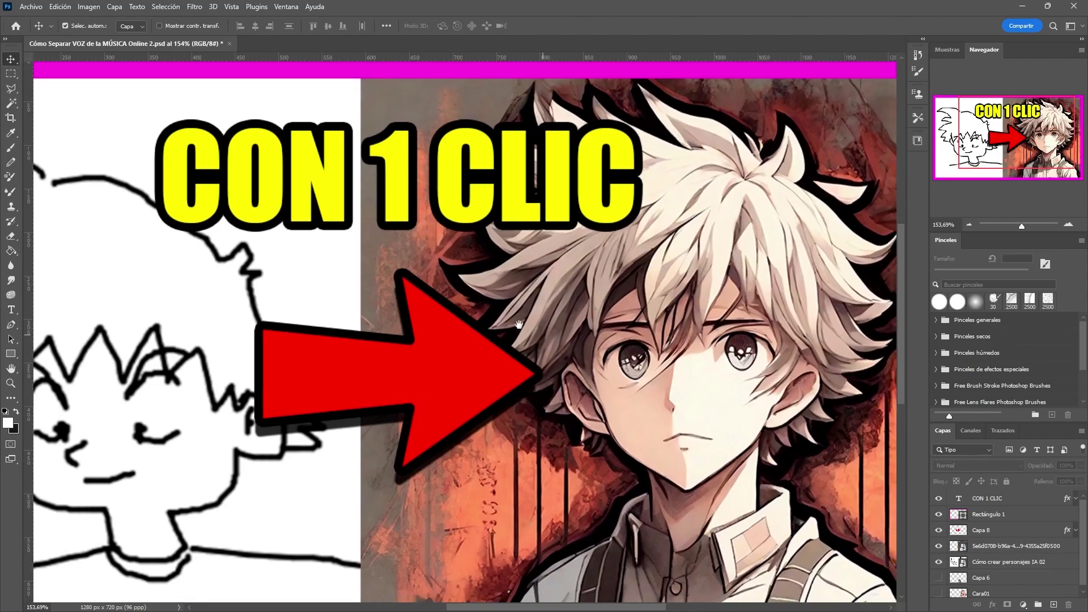
key("f")
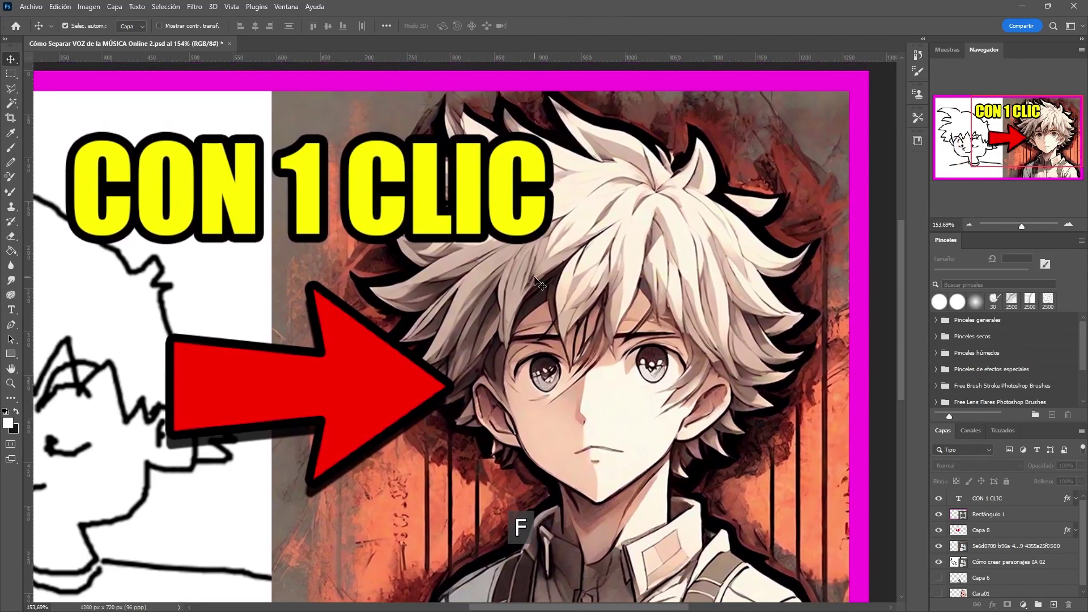
key("f")
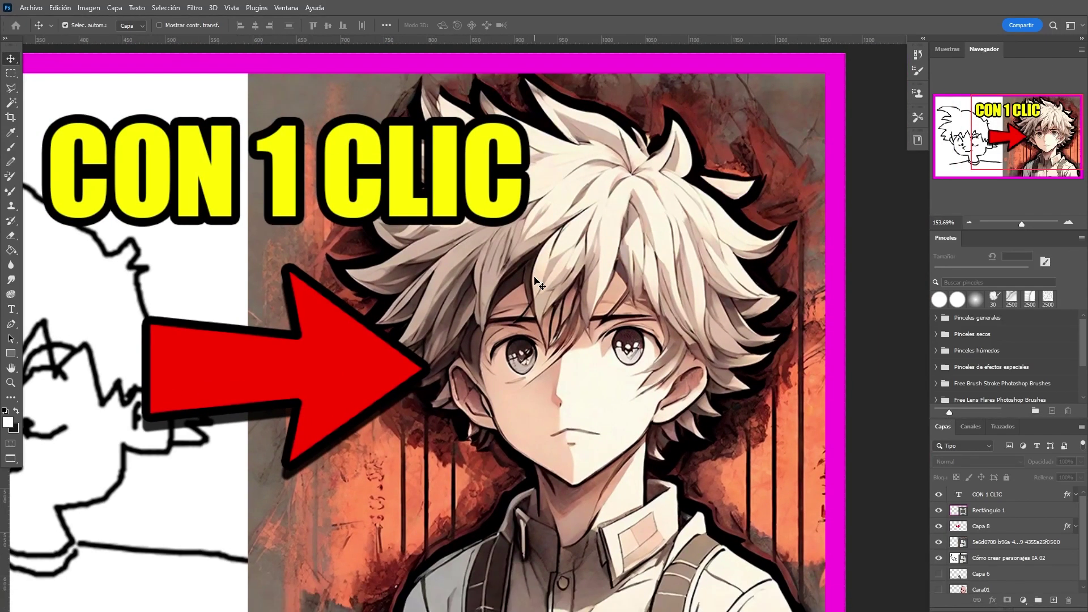
key("f")
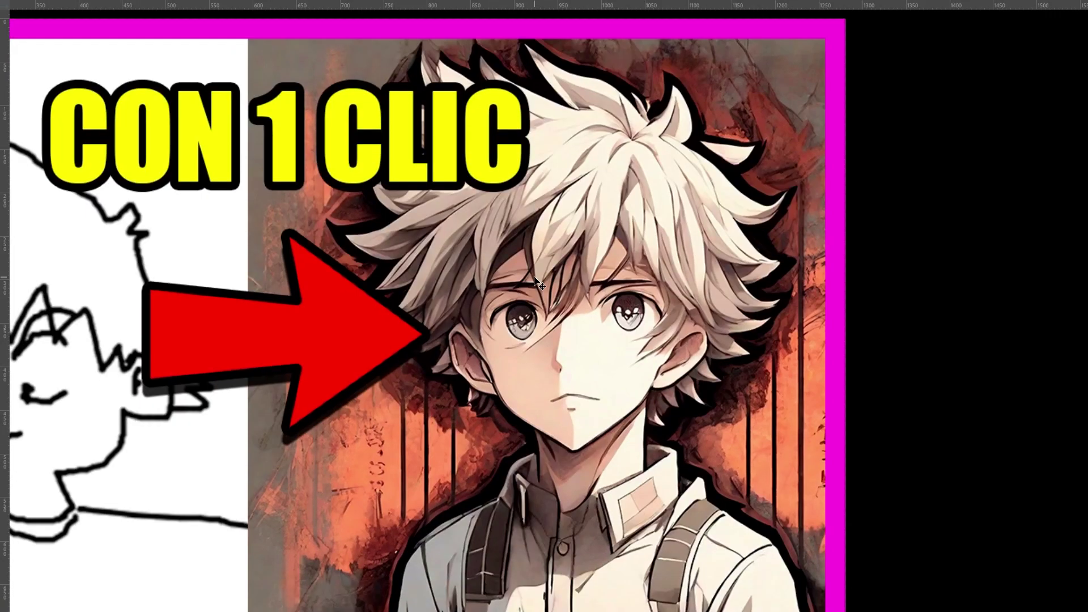
key("f")
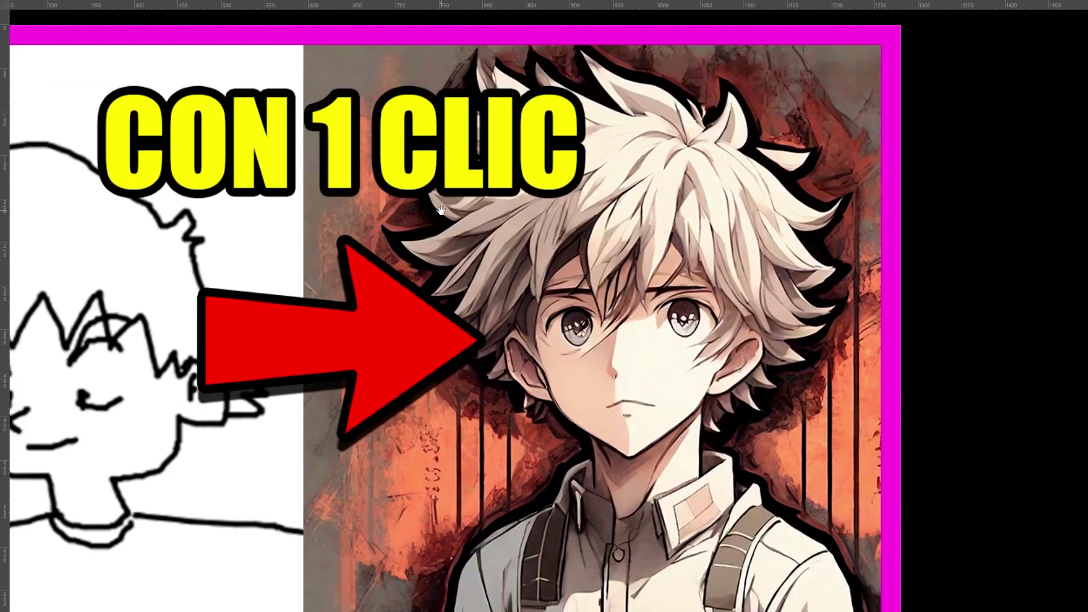
left_click_drag(441, 211, 532, 229)
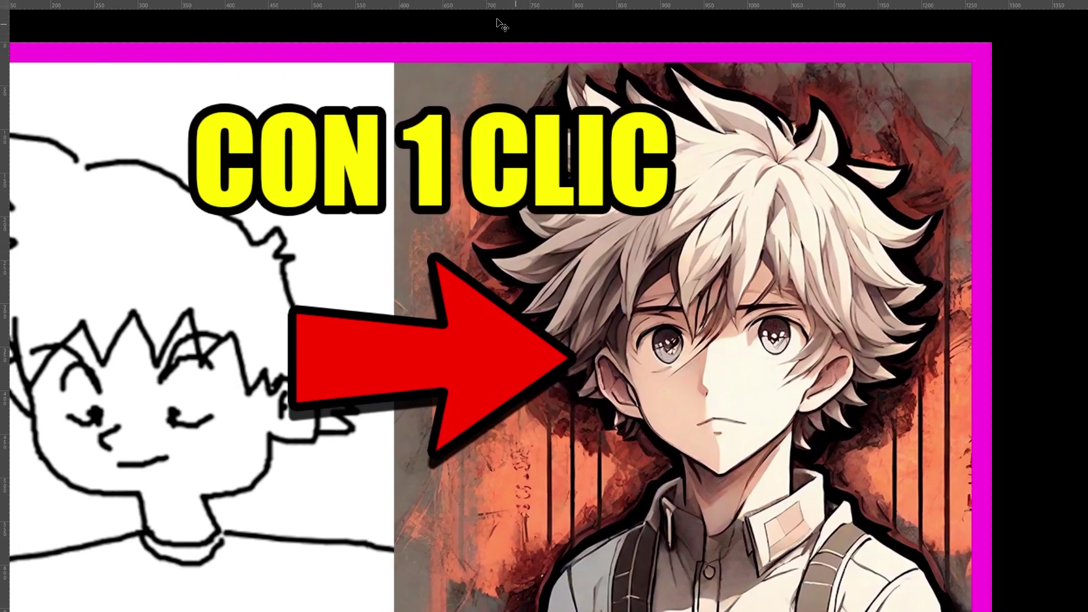
left_click_drag(837, 156, 765, 152)
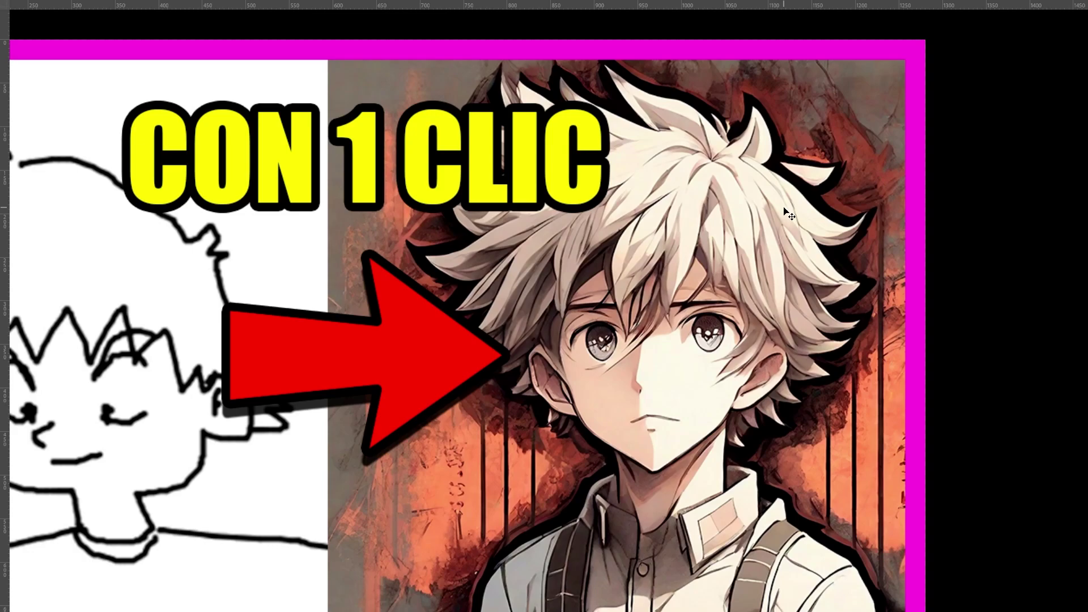
key("ctrl+r")
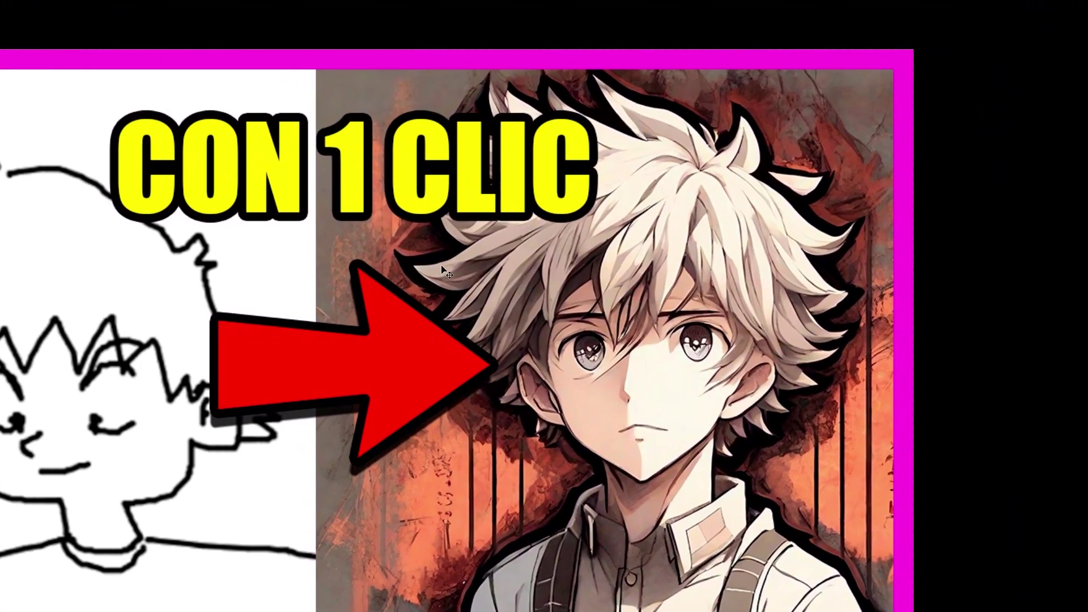
key("ctrl+r")
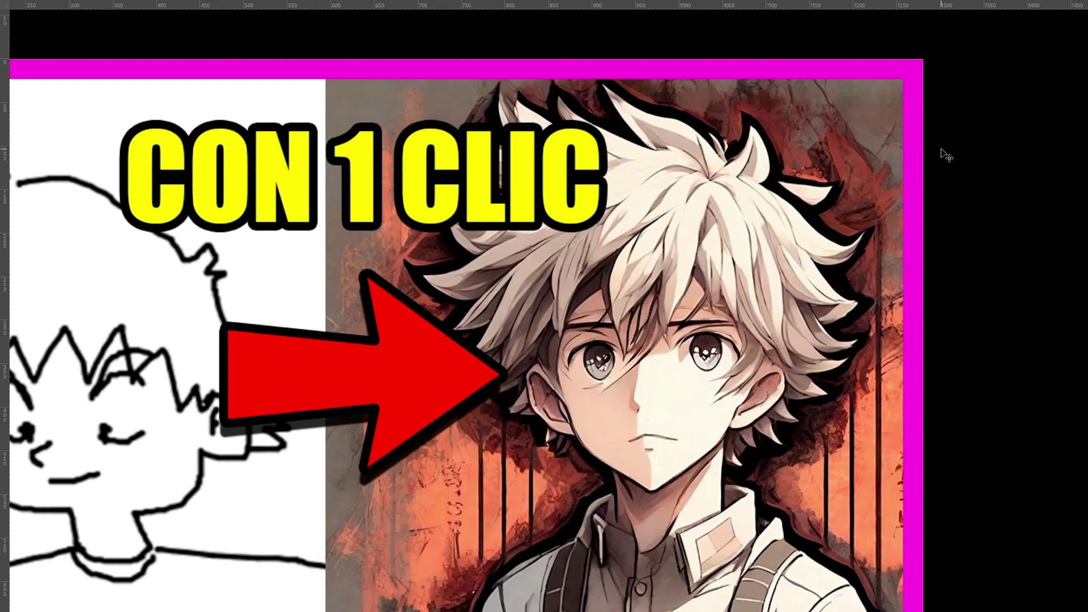
key("f")
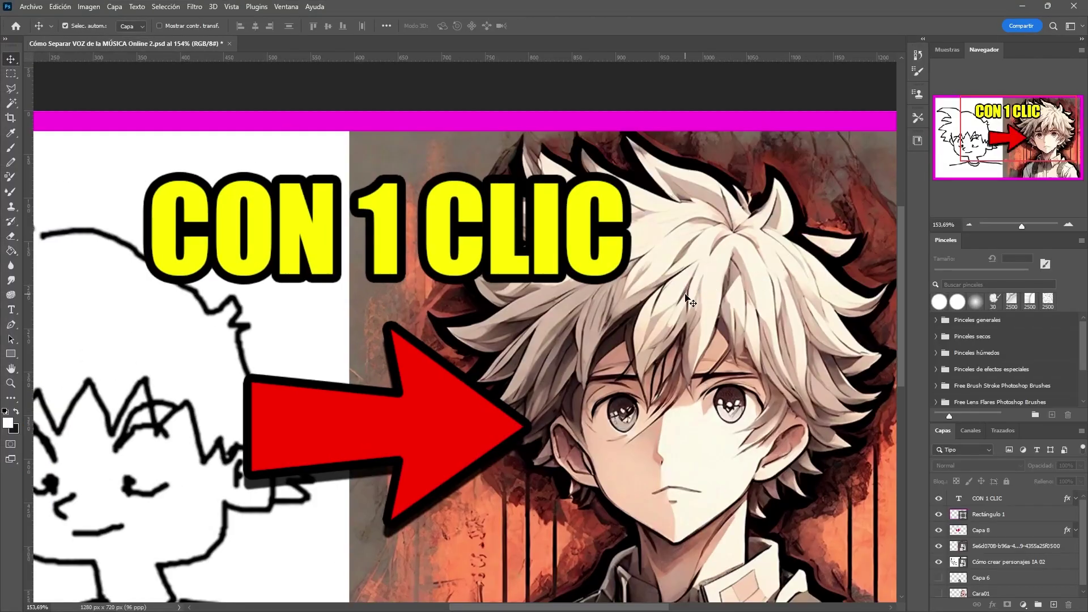
Zoom out to the whole thumbnail, toggle panels off and on with Tab, then zoom to 92.02%.
scroll(367, 276, "down", 3)
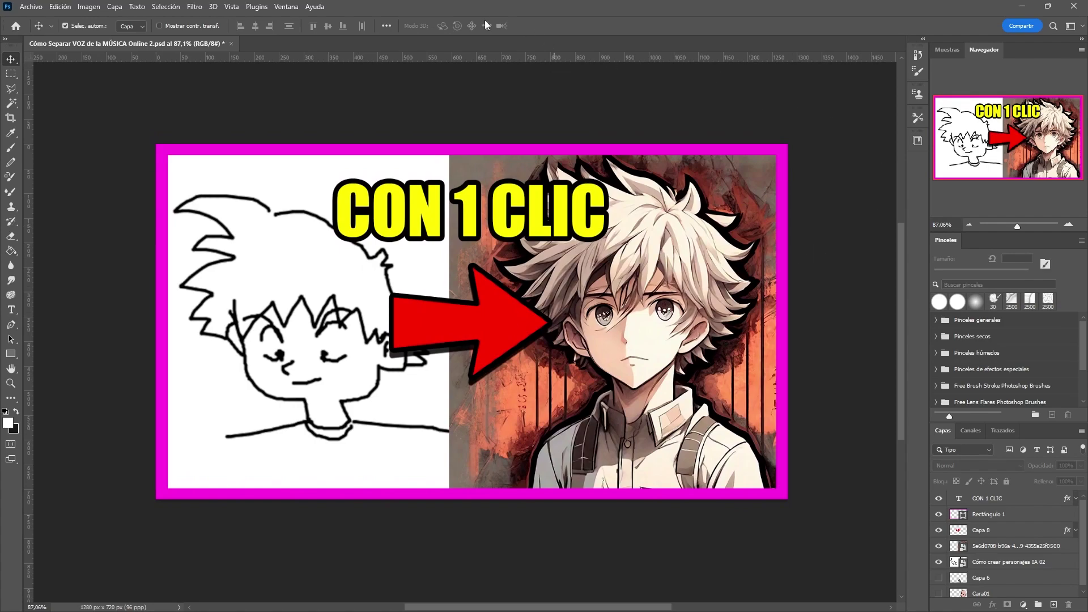
scroll(430, 187, "left", 2)
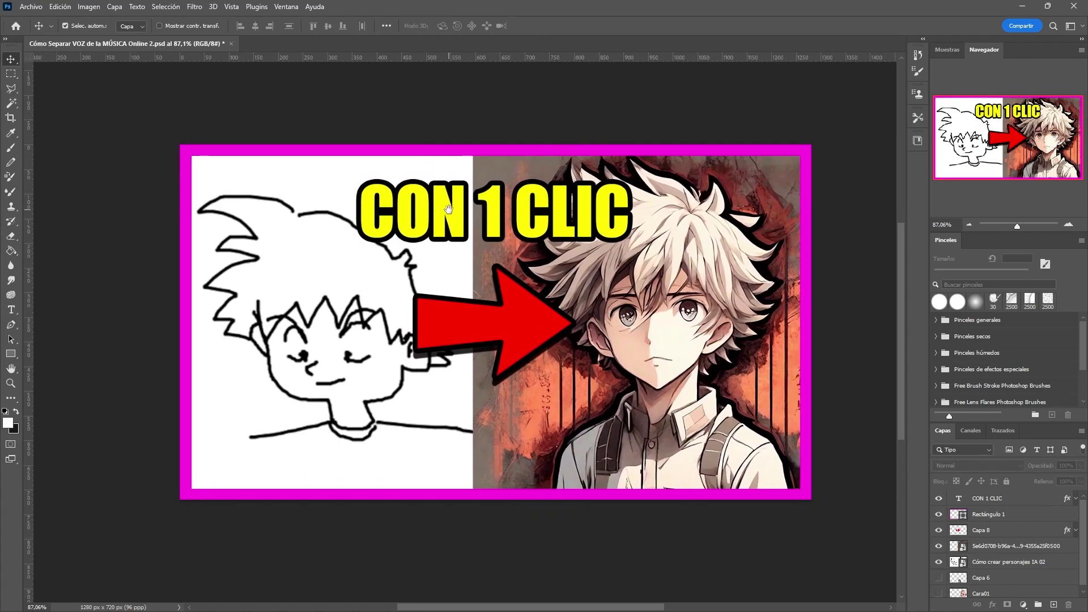
scroll(538, 142, "right", 2)
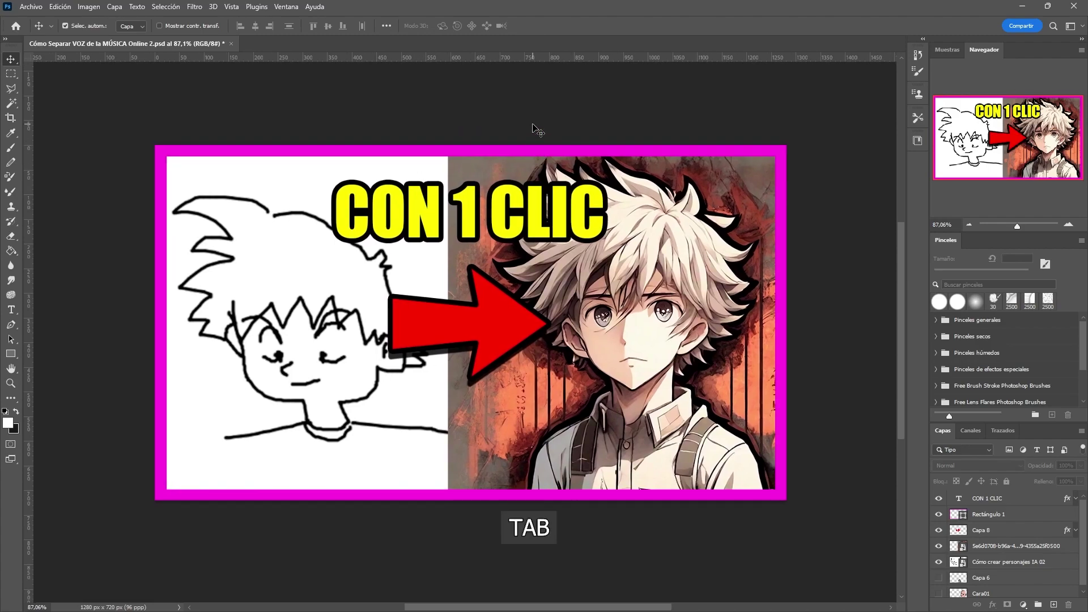
key("Tab")
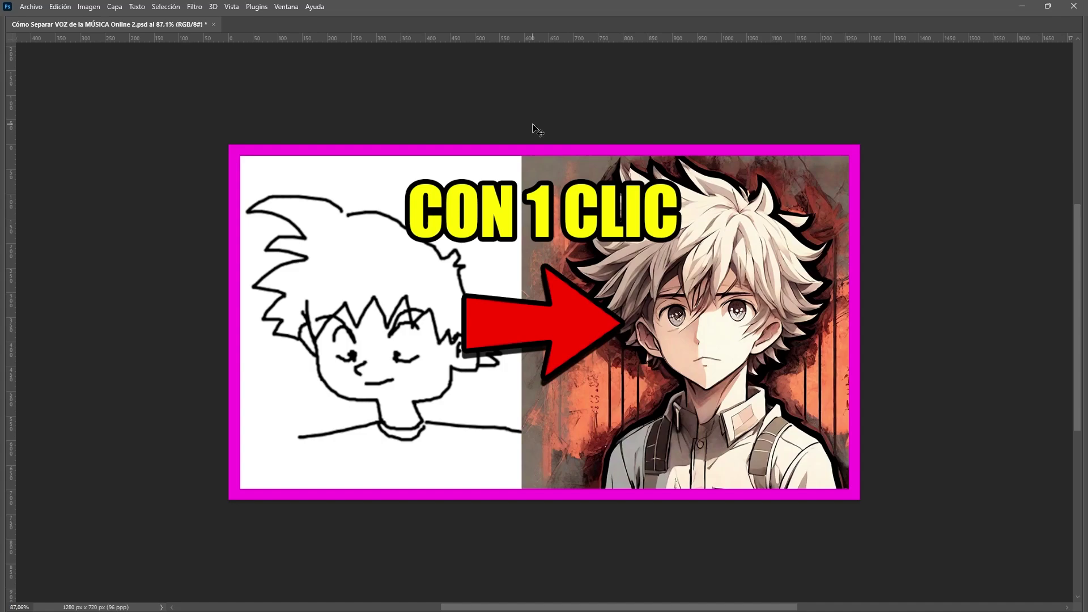
key("Tab")
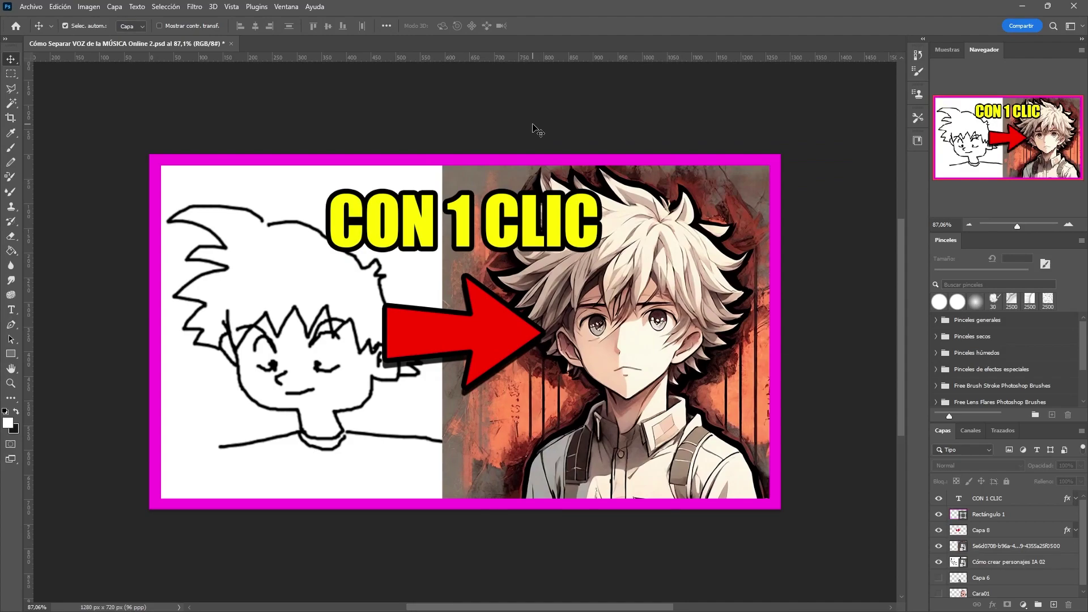
scroll(533, 130, "up", 1)
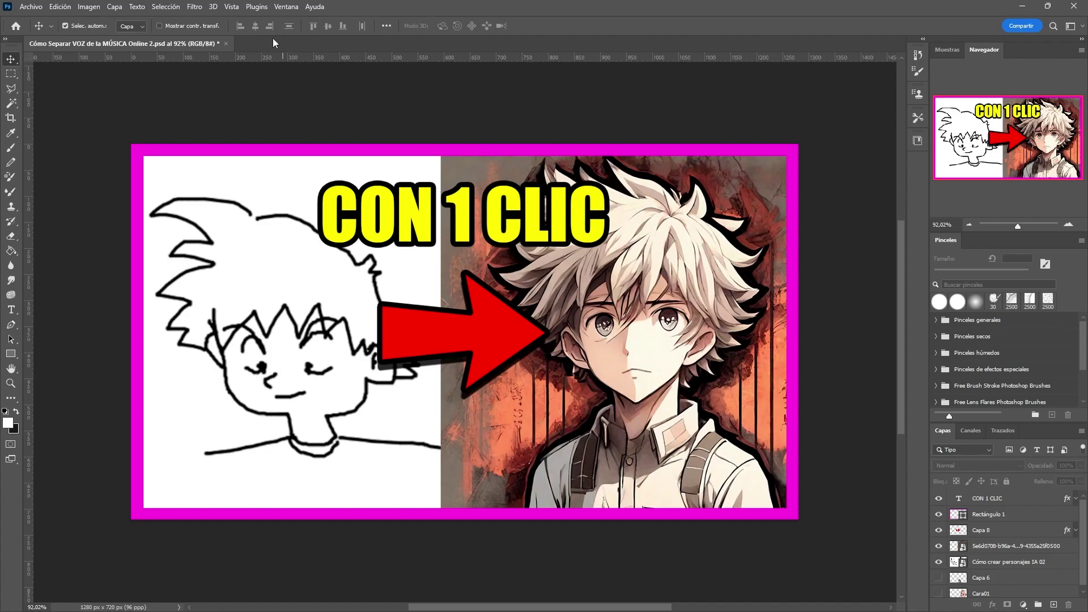
Open LOGO.png from the Archivo menu and flip between its tab and the thumbnail tab.
left_click(31, 7)
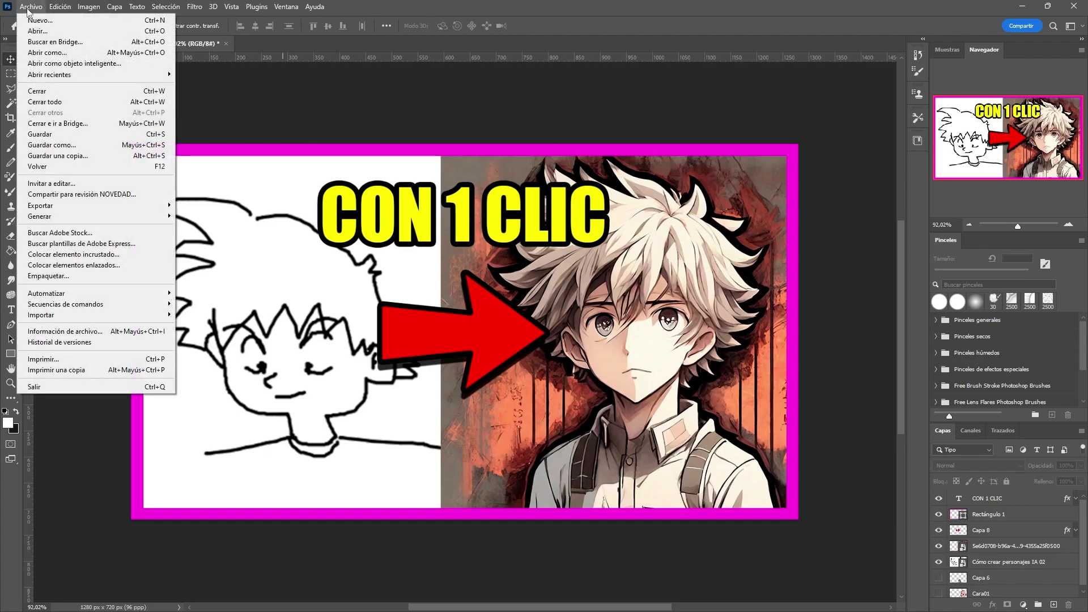
left_click(77, 90)
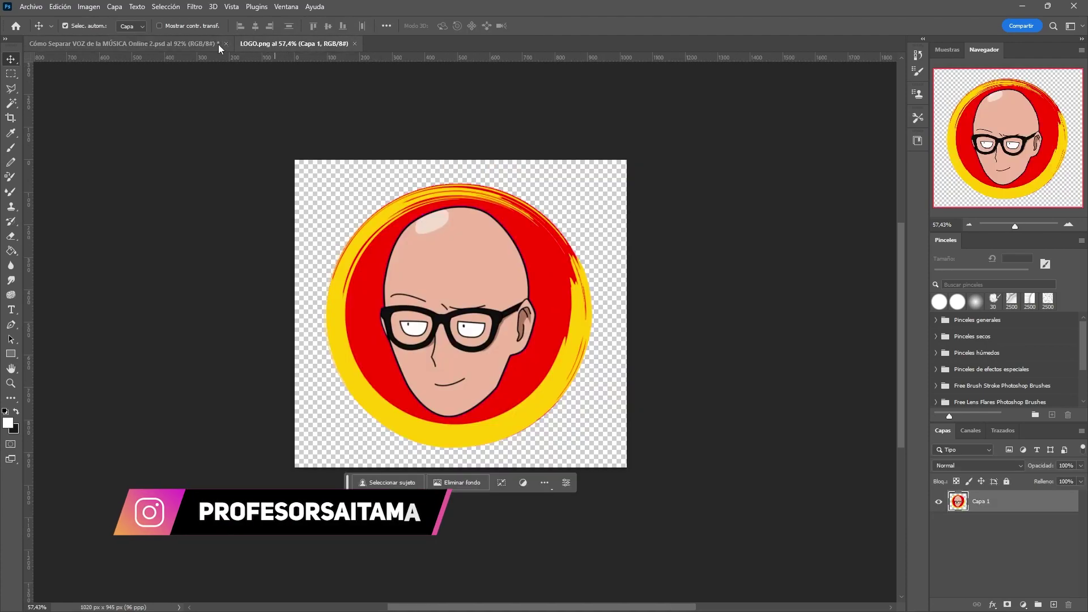
left_click(189, 43)
left_click(267, 43)
left_click(173, 42)
left_click(268, 43)
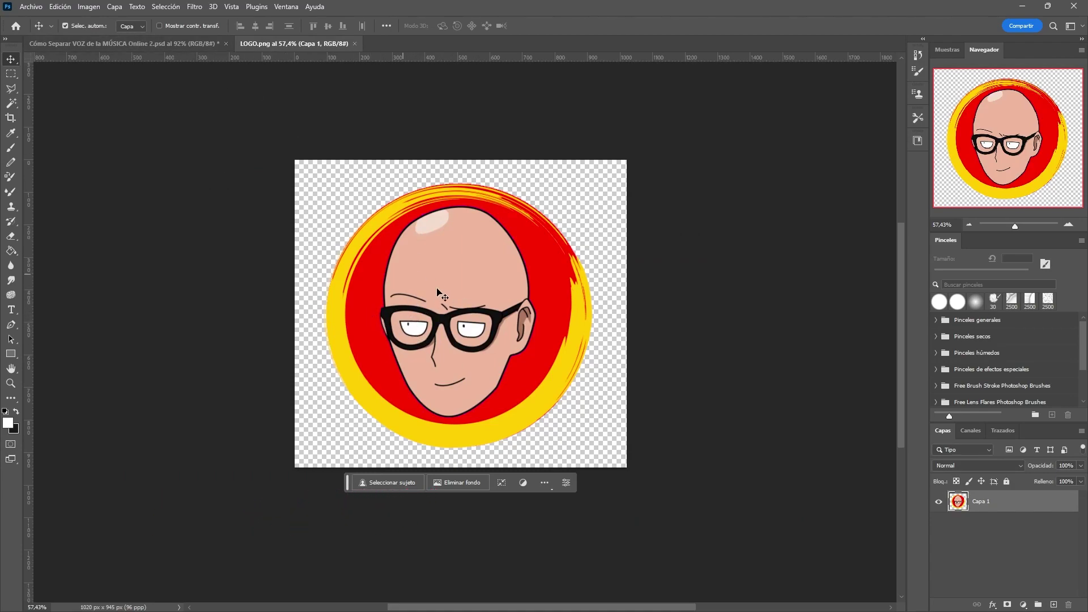
left_click(286, 6)
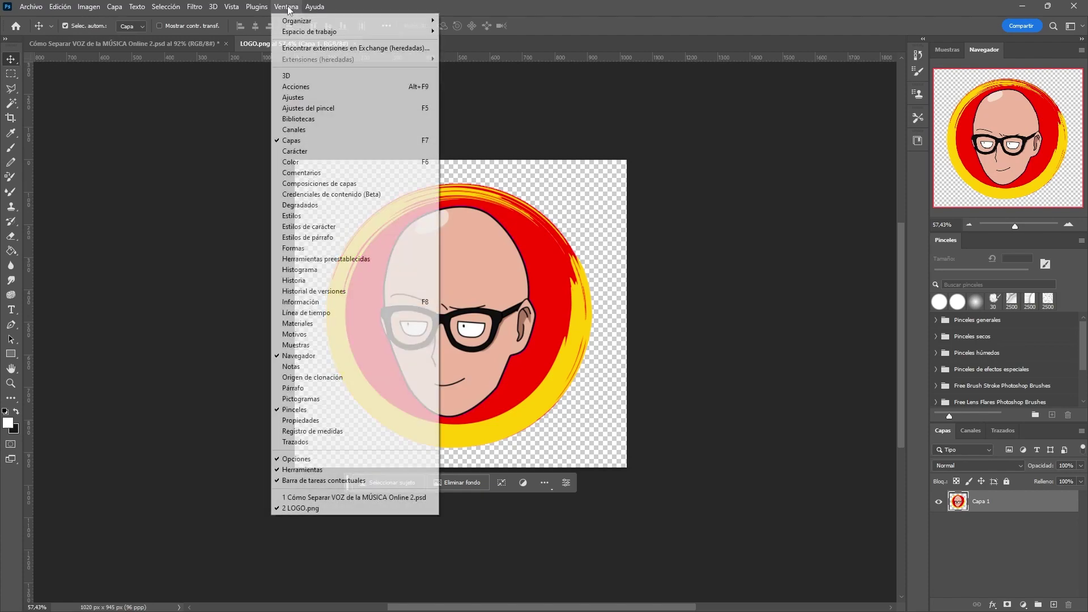
mouse_move(298, 20)
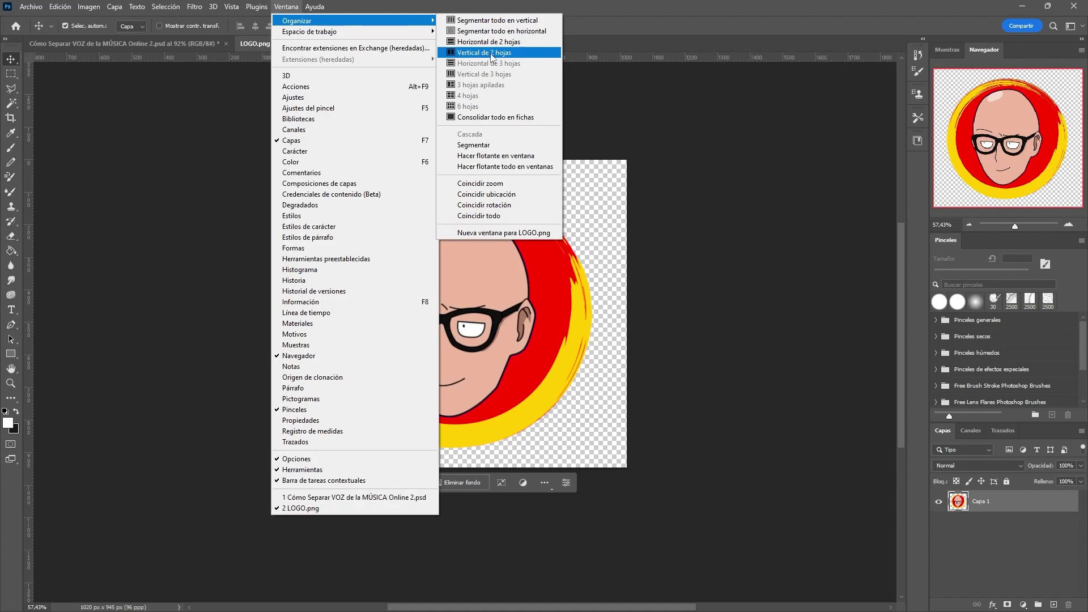
Tile both documents with Vertical de 2 hojas and narrow the LOGO.png pane.
left_click(492, 54)
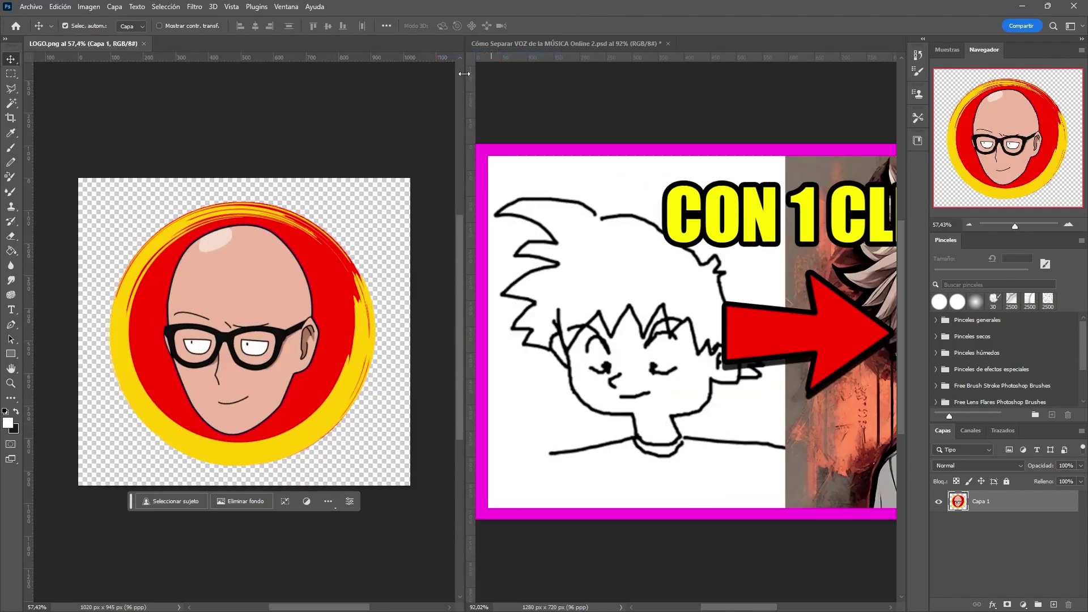
left_click_drag(464, 74, 258, 89)
left_click(687, 295)
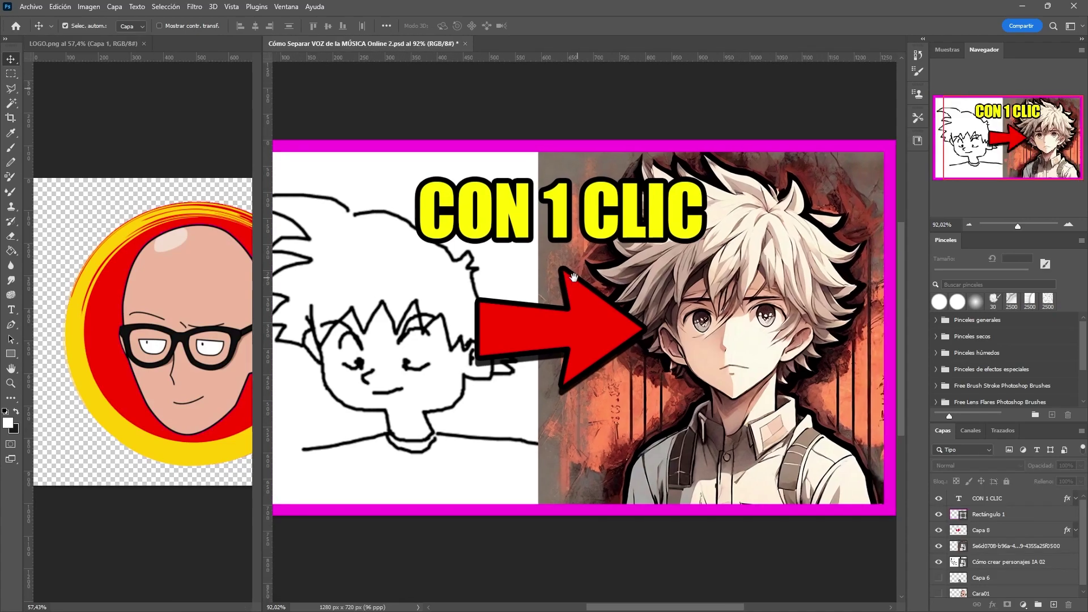
scroll(595, 283, "right", 2)
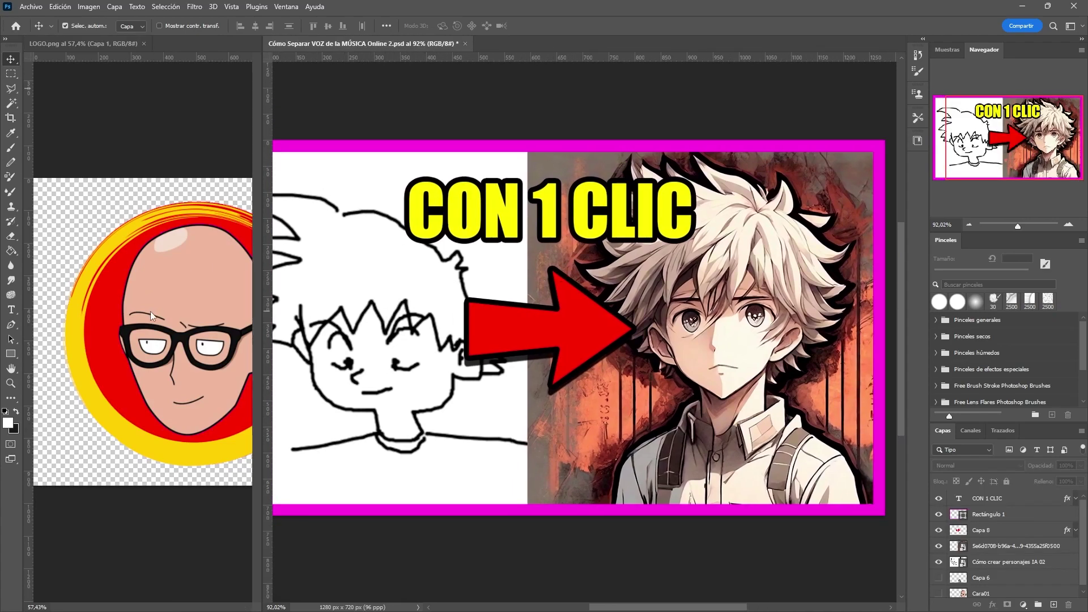
left_click(167, 342)
scroll(170, 340, "right", 2)
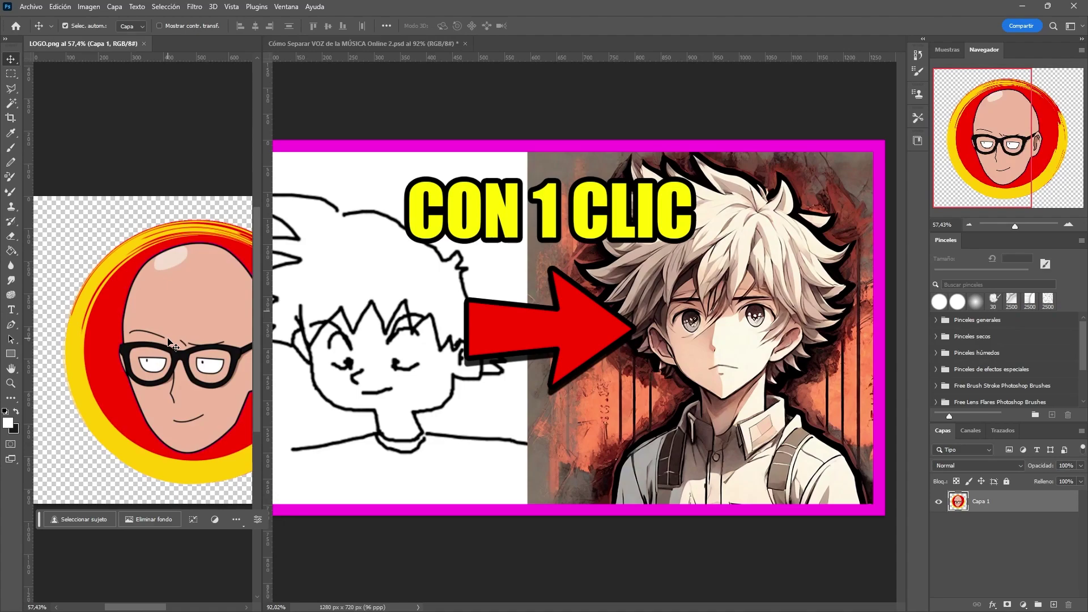
scroll(158, 334, "right", 1)
scroll(147, 326, "right", 1)
Zoom LOGO.png out to 37.89% and narrow its pane further to widen the thumbnail.
key("z")
left_click_drag(133, 317, 129, 320)
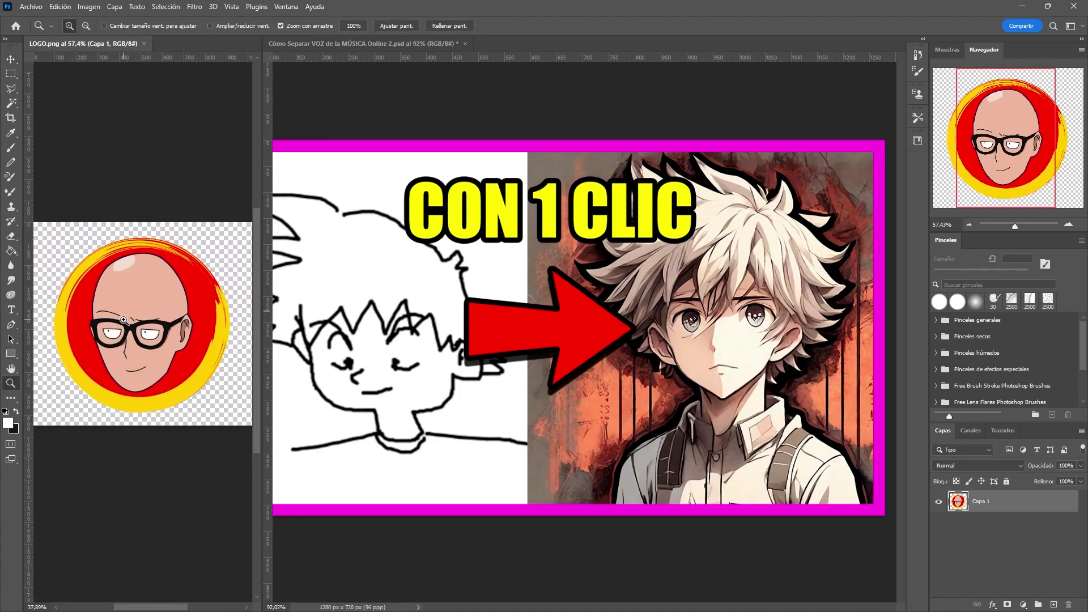
key("v")
left_click_drag(262, 257, 229, 258)
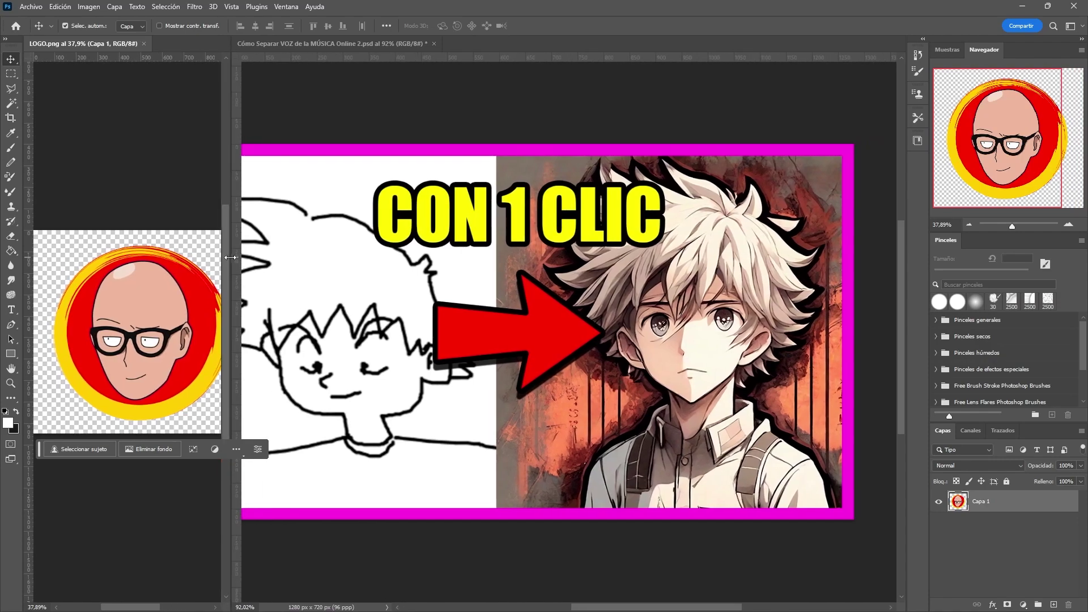
left_click(577, 278)
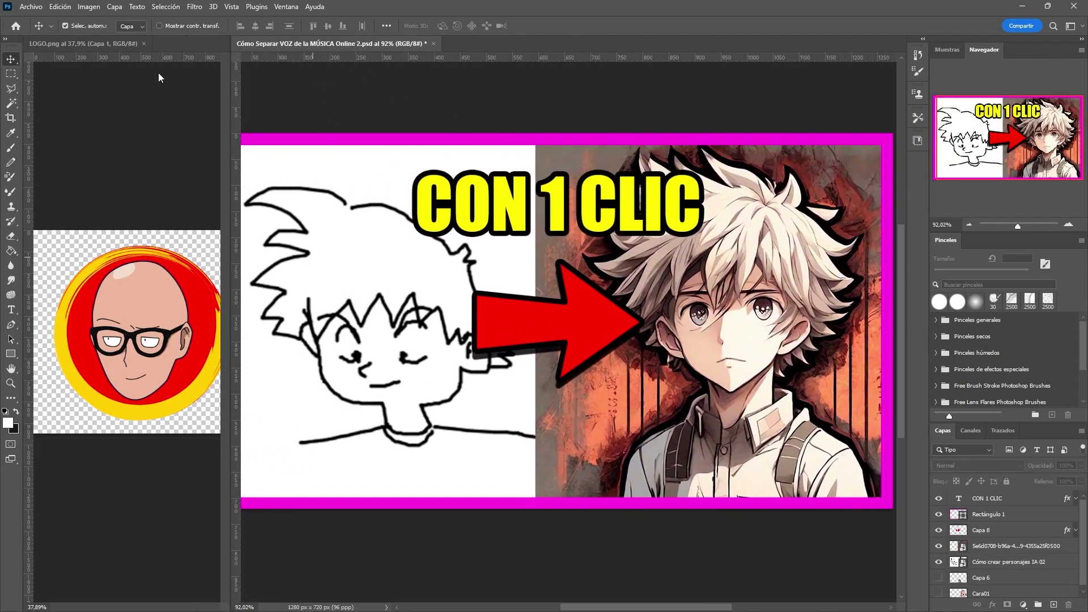
left_click(77, 46)
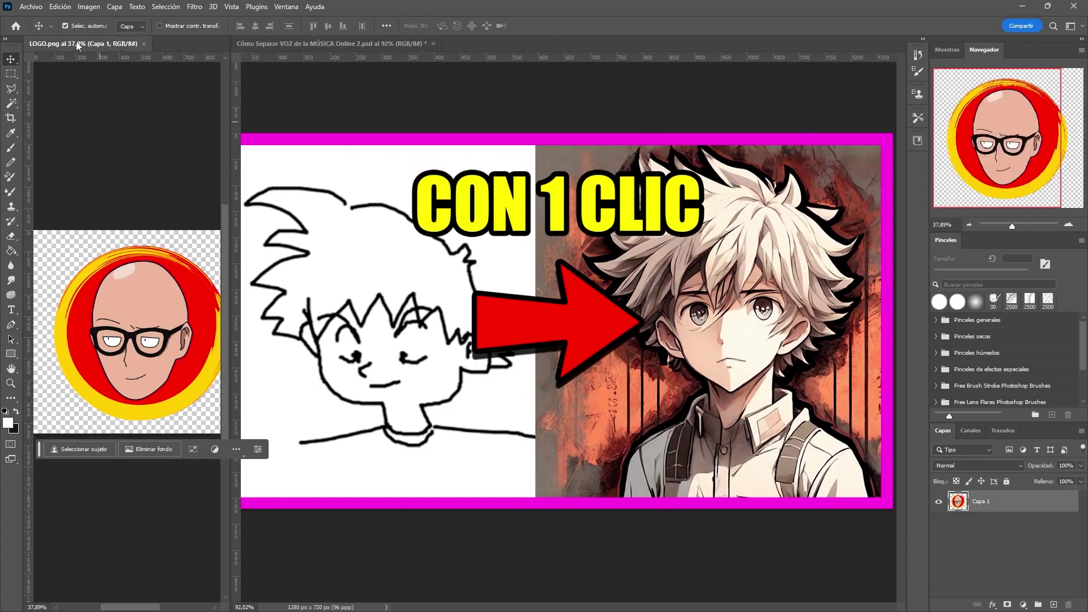
Dock LOGO.png back as a tab beside the thumbnail PSD and bring the thumbnail to the front.
left_click_drag(75, 45, 461, 45)
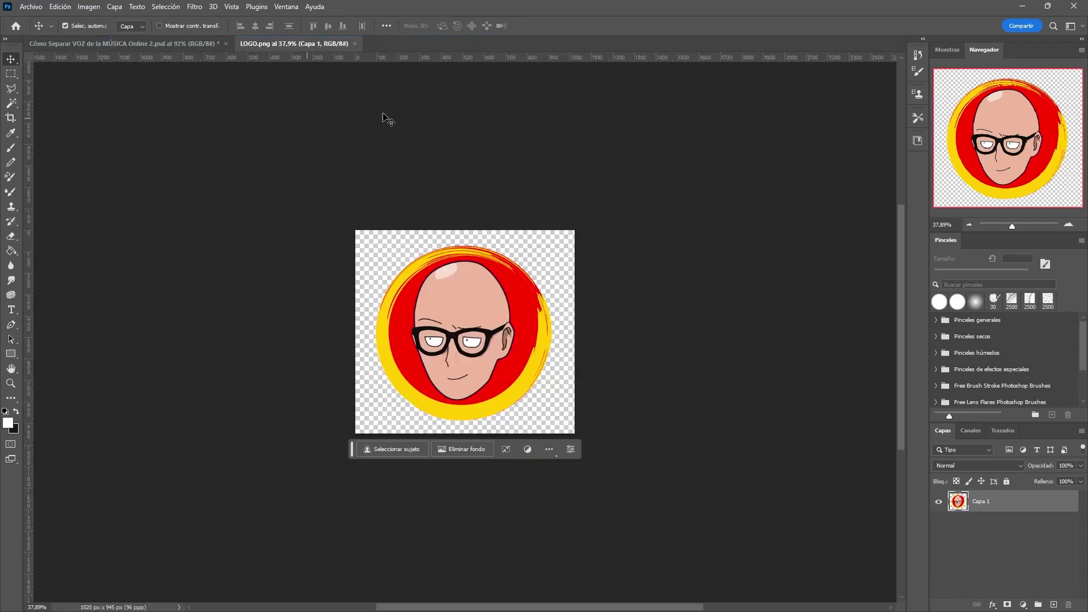
left_click(163, 40)
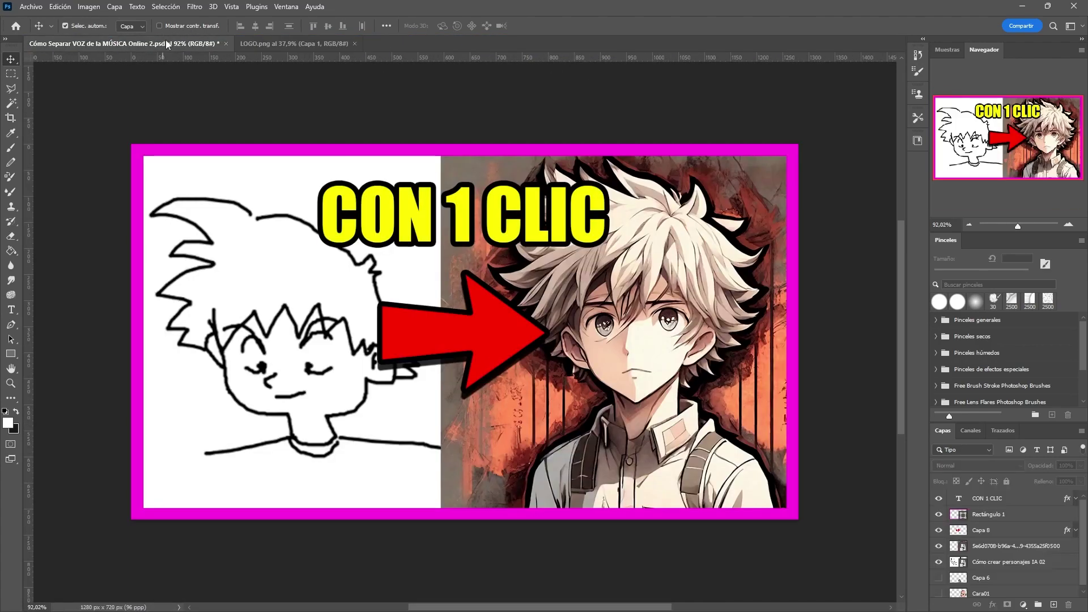